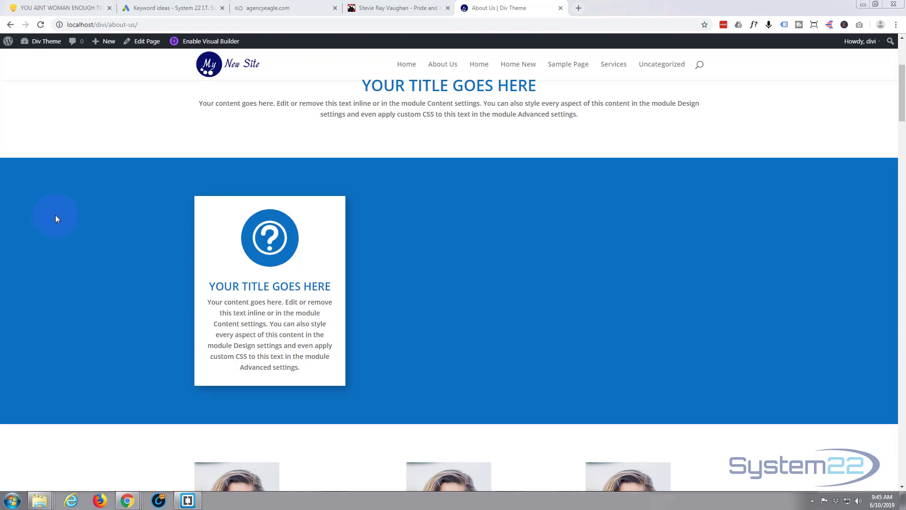
Enable the Visual Builder on the About Us page and insert a Blurb module in the blue section's empty middle column.
{"action": "left_click", "coordinate": [210, 43]}
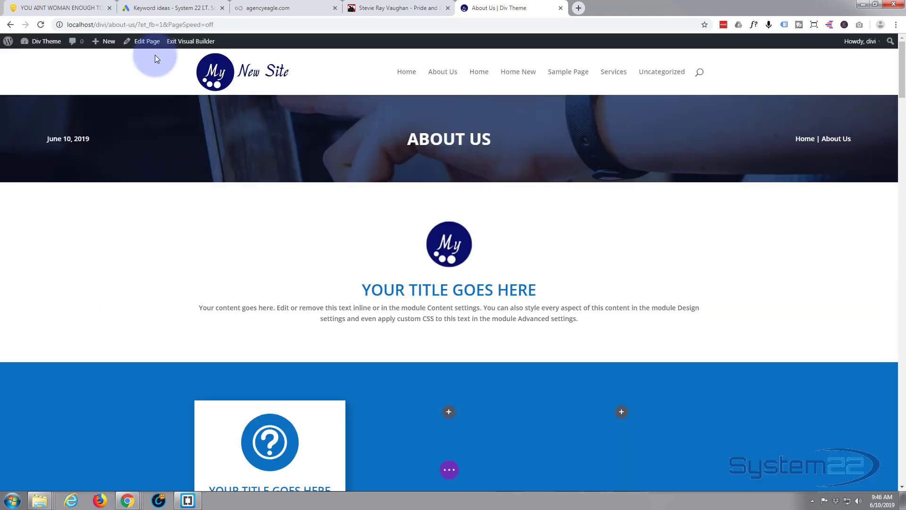
{"action": "scroll", "coordinate": [161, 50], "scroll_direction": "down", "scroll_amount": 4}
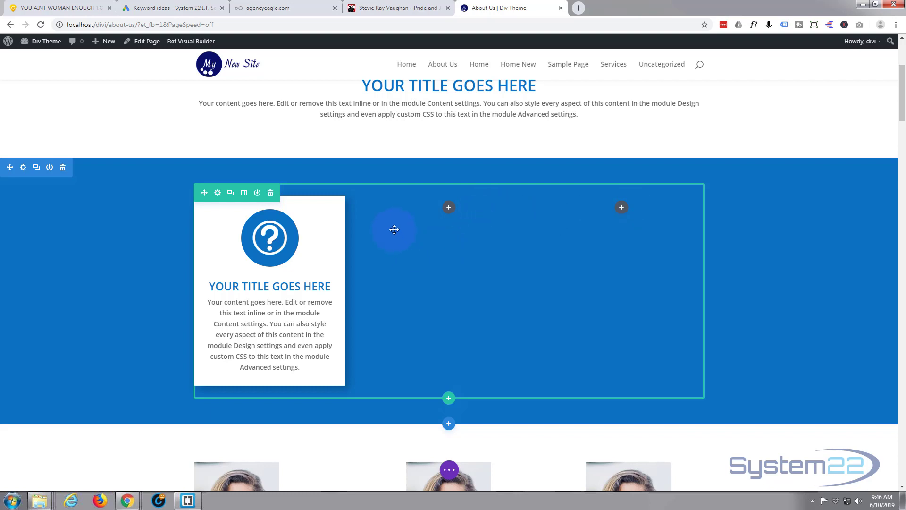
{"action": "left_click", "coordinate": [450, 208]}
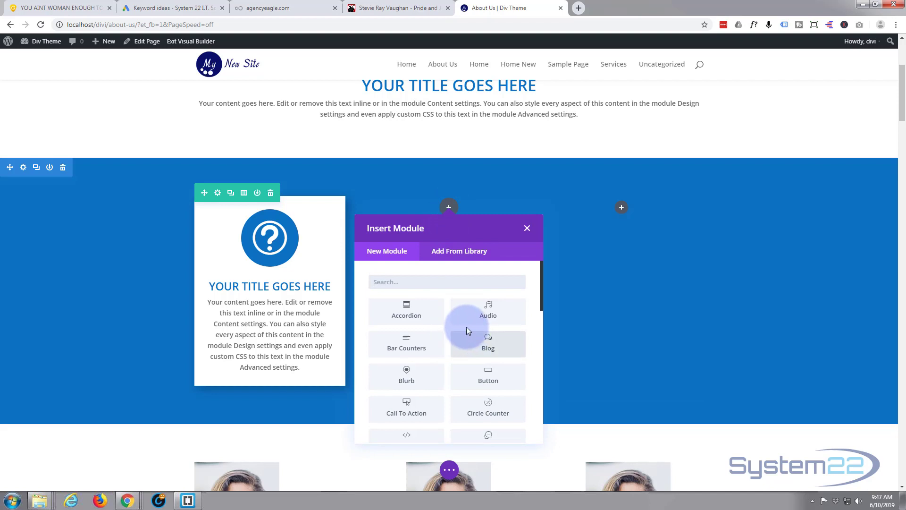
{"action": "scroll", "coordinate": [460, 331], "scroll_direction": "down", "scroll_amount": 10}
{"action": "scroll", "coordinate": [469, 334], "scroll_direction": "down", "scroll_amount": 1}
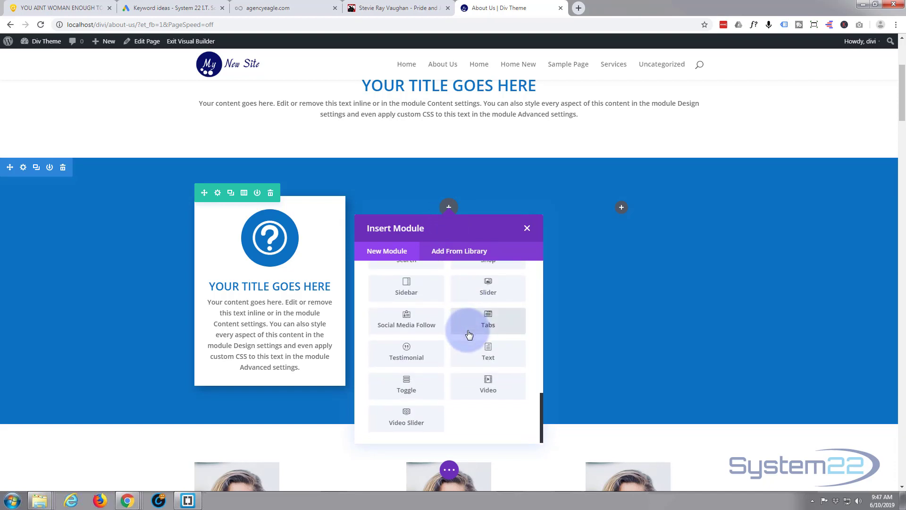
{"action": "scroll", "coordinate": [469, 335], "scroll_direction": "up", "scroll_amount": 12}
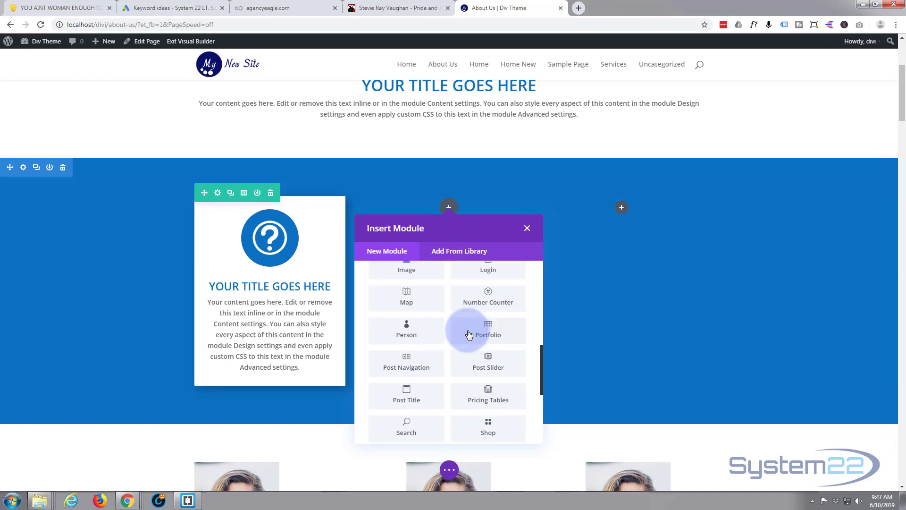
{"action": "scroll", "coordinate": [469, 335], "scroll_direction": "up", "scroll_amount": 5}
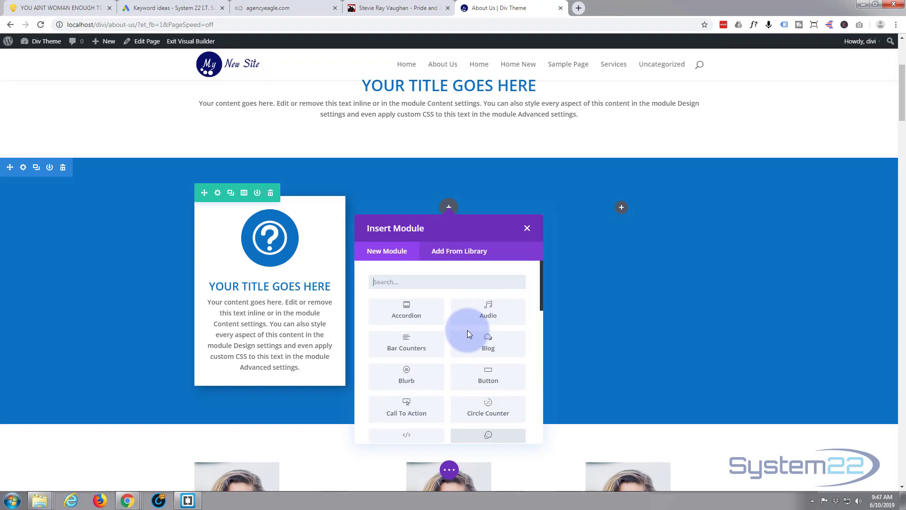
{"action": "left_click", "coordinate": [406, 378]}
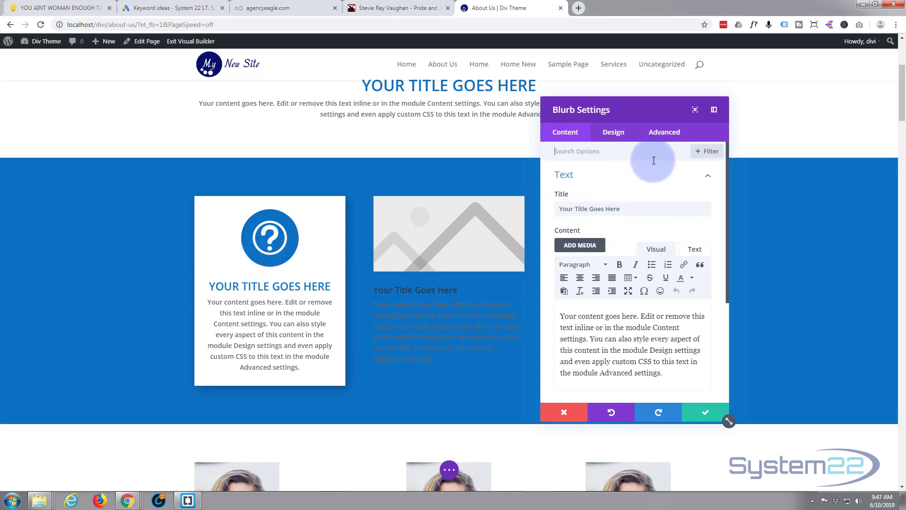
Switch the new blurb from an image to an icon and choose the circled double up-arrow.
{"action": "scroll", "coordinate": [654, 161], "scroll_direction": "down", "scroll_amount": 4}
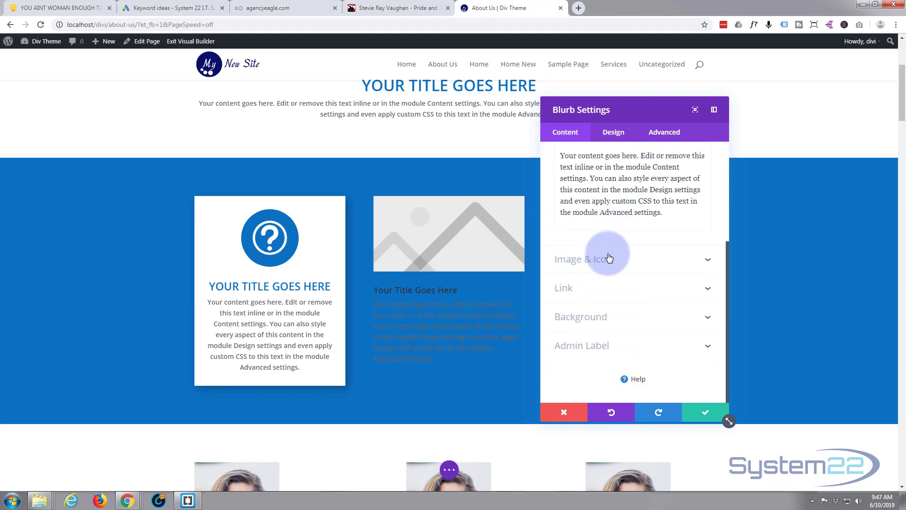
{"action": "left_click", "coordinate": [631, 263]}
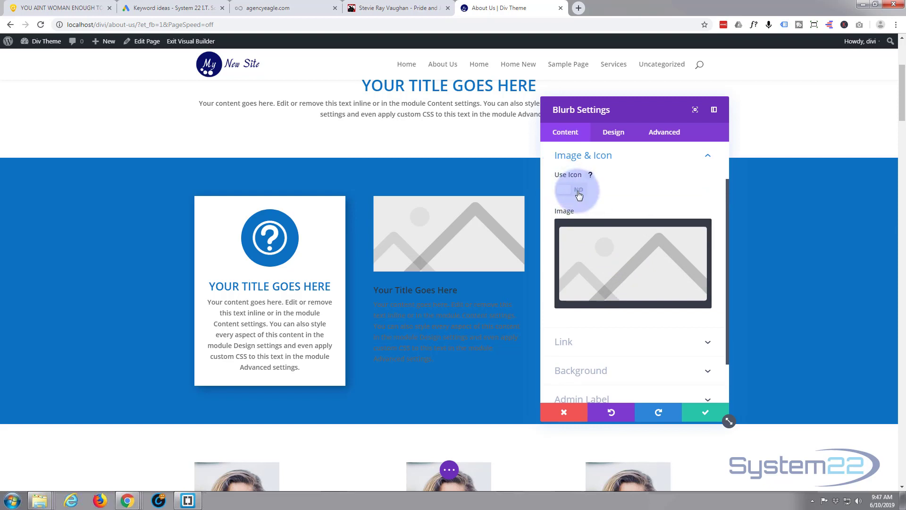
{"action": "left_click", "coordinate": [579, 195]}
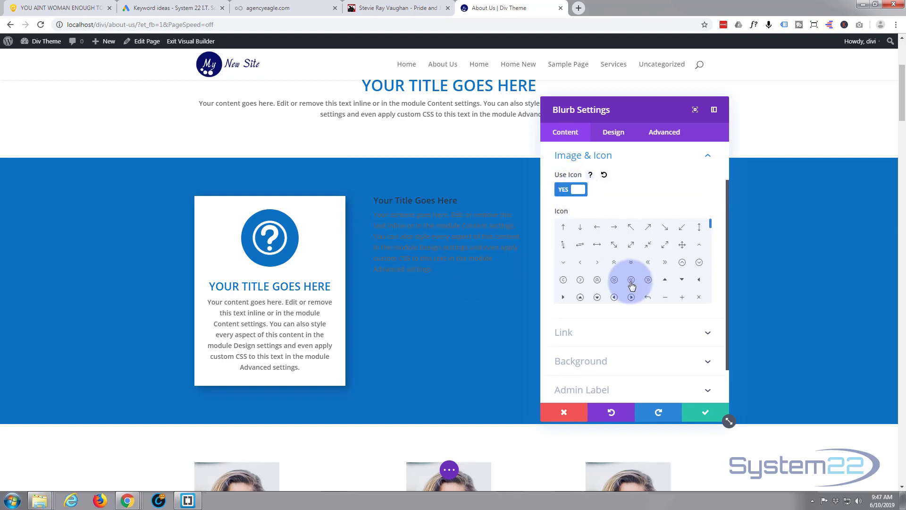
{"action": "left_click", "coordinate": [598, 281]}
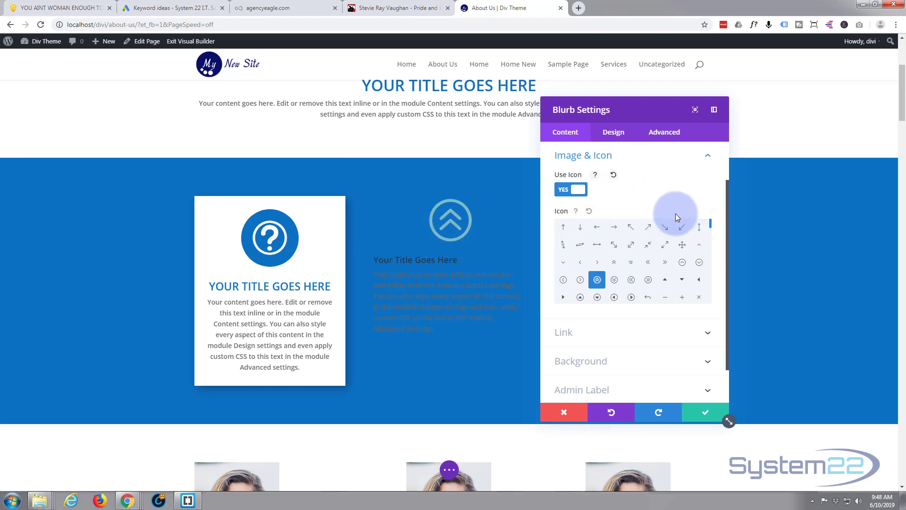
Give the new blurb a white (#ffffff) background color.
{"action": "scroll", "coordinate": [675, 215], "scroll_direction": "down", "scroll_amount": 1}
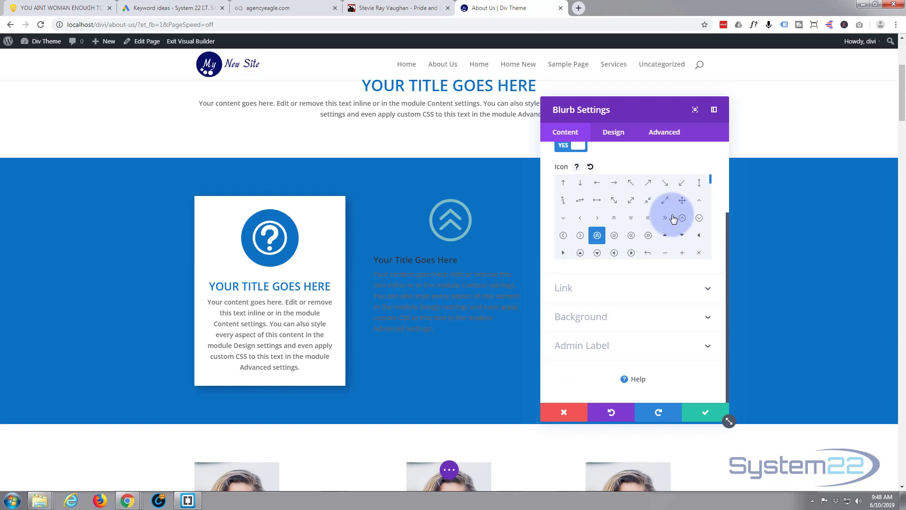
{"action": "left_click", "coordinate": [632, 318]}
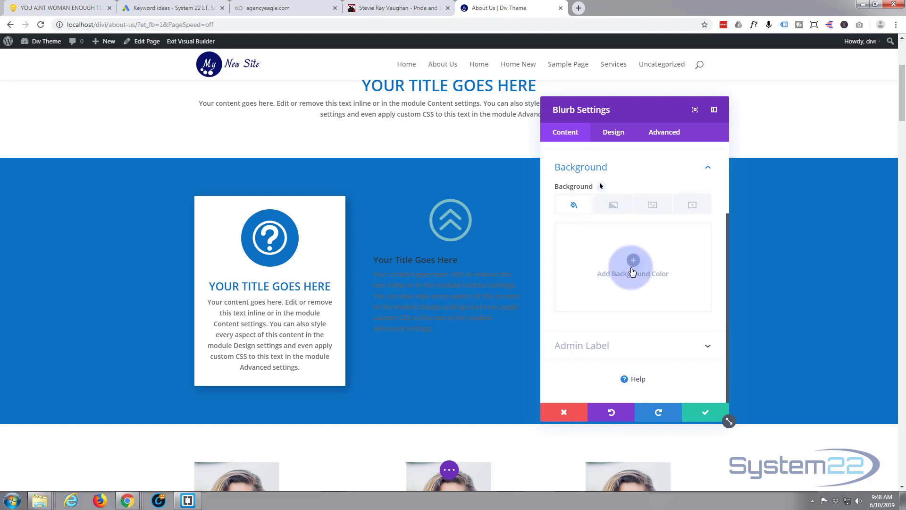
{"action": "left_click", "coordinate": [637, 266]}
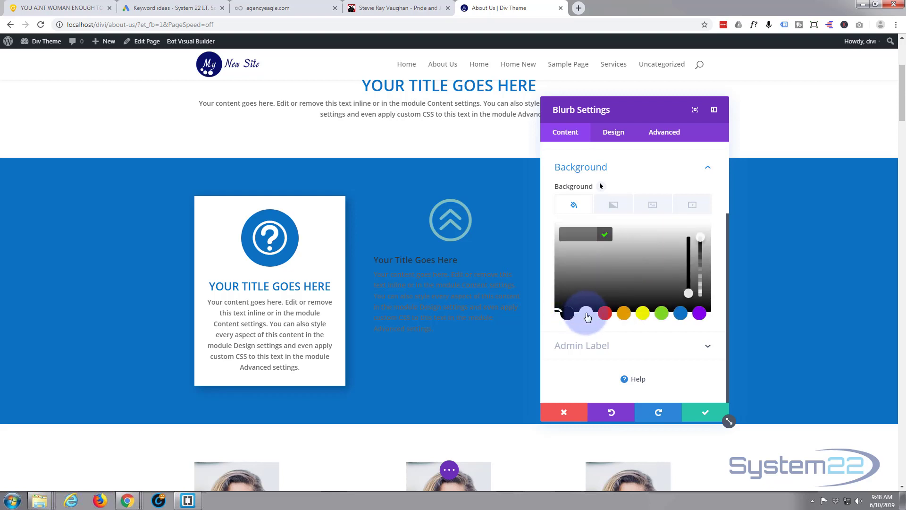
{"action": "left_click", "coordinate": [587, 314]}
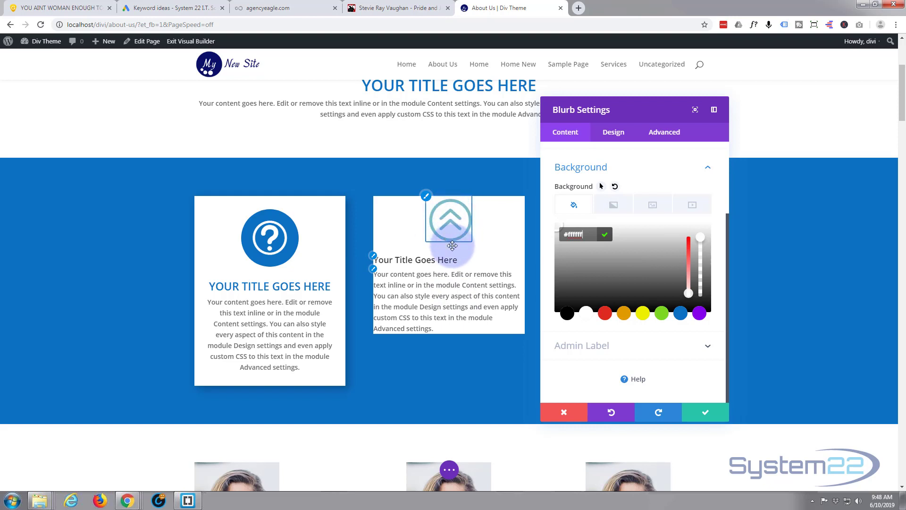
Make the blurb's icon white, enable Circle Icon, and set the circle color to the saved blue.
{"action": "left_click", "coordinate": [618, 134]}
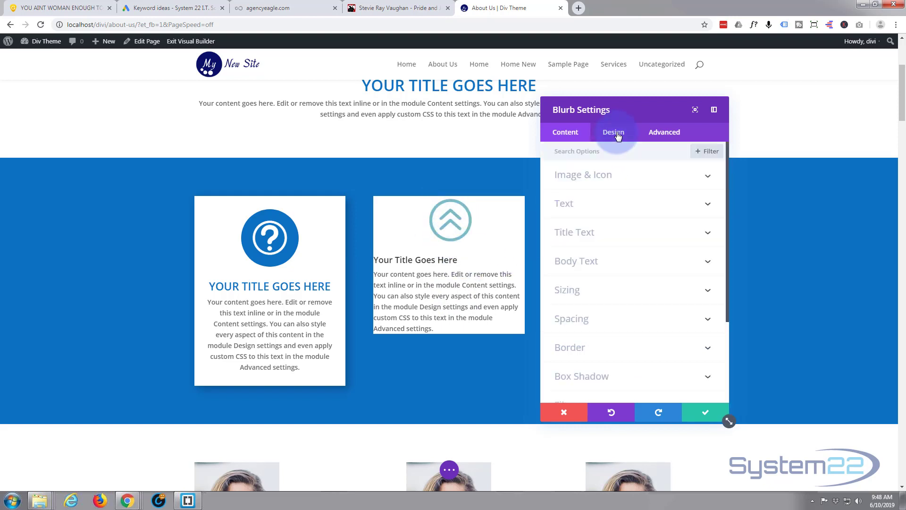
{"action": "left_click", "coordinate": [655, 178]}
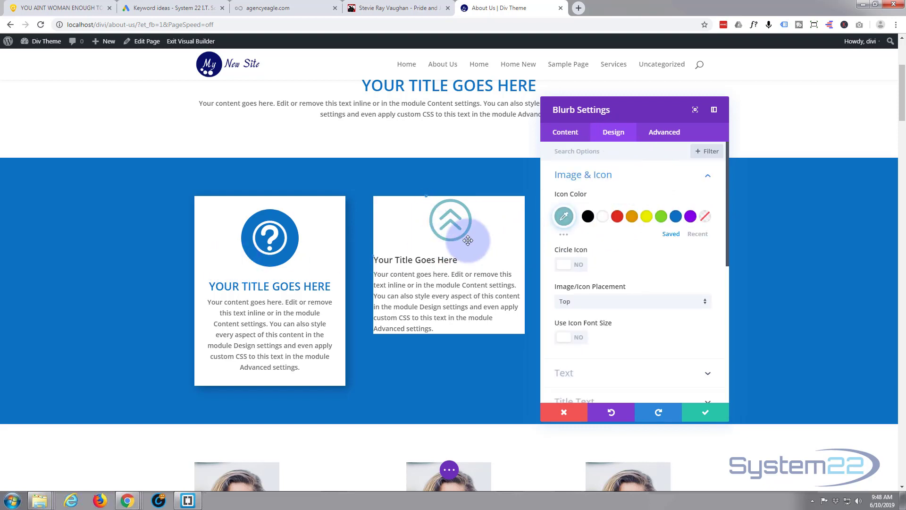
{"action": "left_click", "coordinate": [604, 218]}
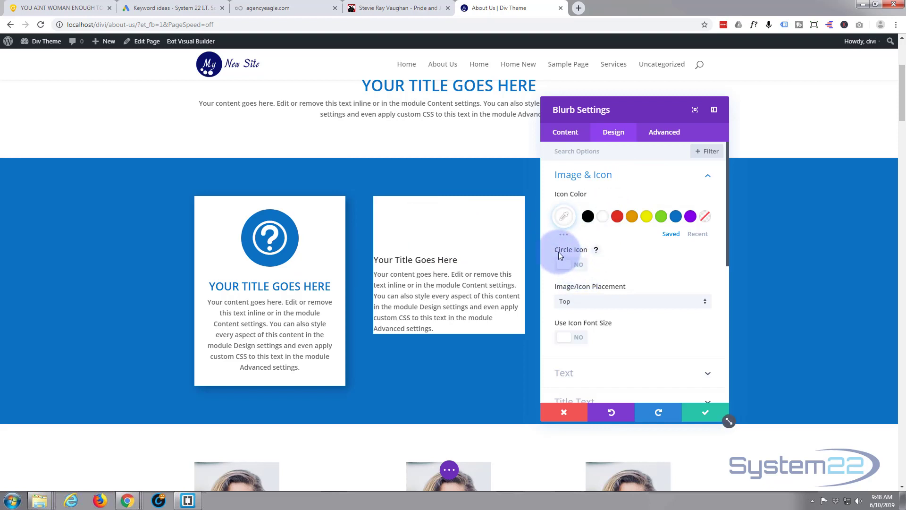
{"action": "left_click", "coordinate": [586, 269]}
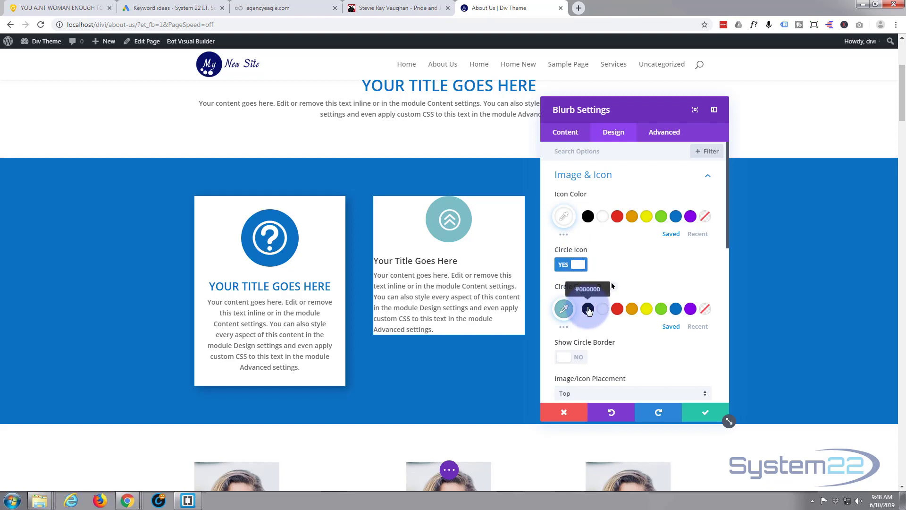
{"action": "left_click", "coordinate": [677, 309]}
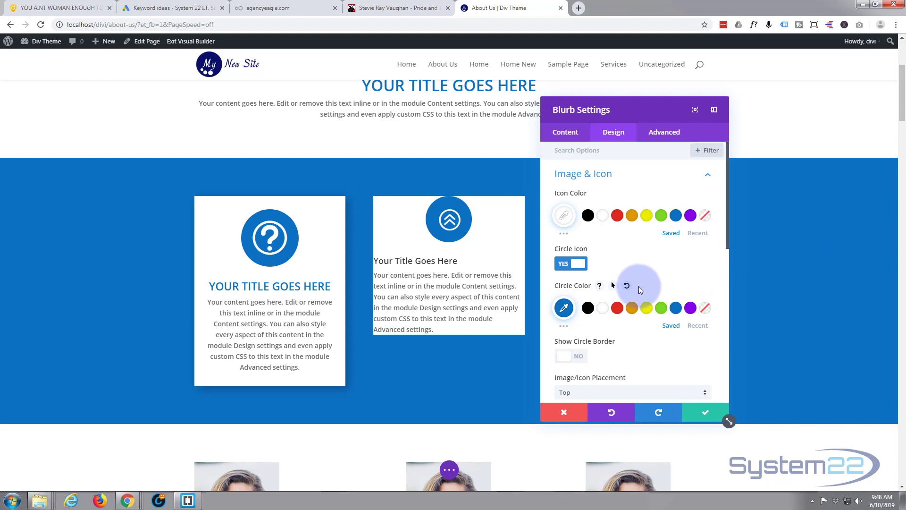
Set the blurb's text orientation to centered.
{"action": "scroll", "coordinate": [639, 286], "scroll_direction": "down", "scroll_amount": 3}
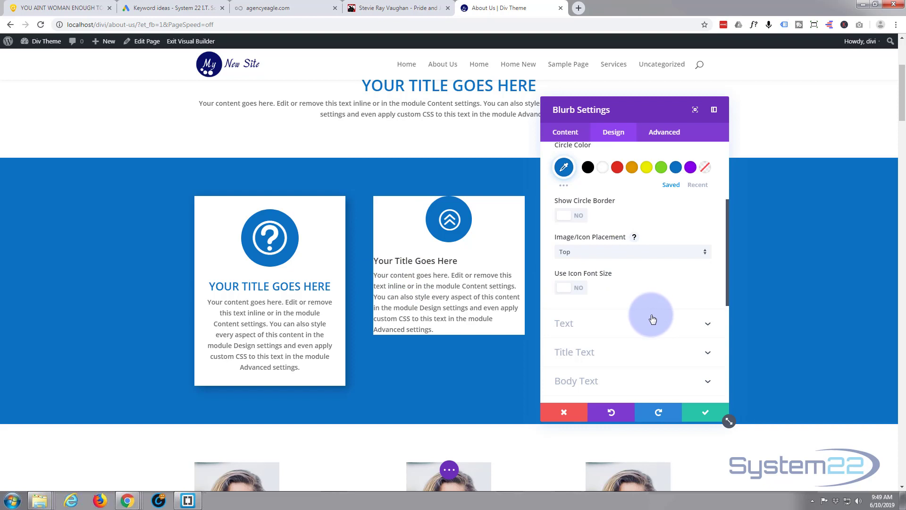
{"action": "scroll", "coordinate": [635, 312], "scroll_direction": "down", "scroll_amount": 1}
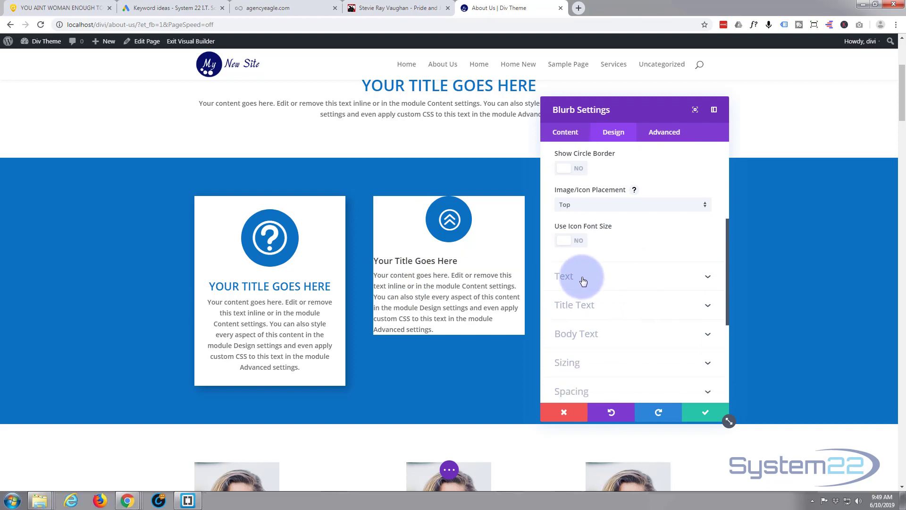
{"action": "left_click", "coordinate": [618, 278]}
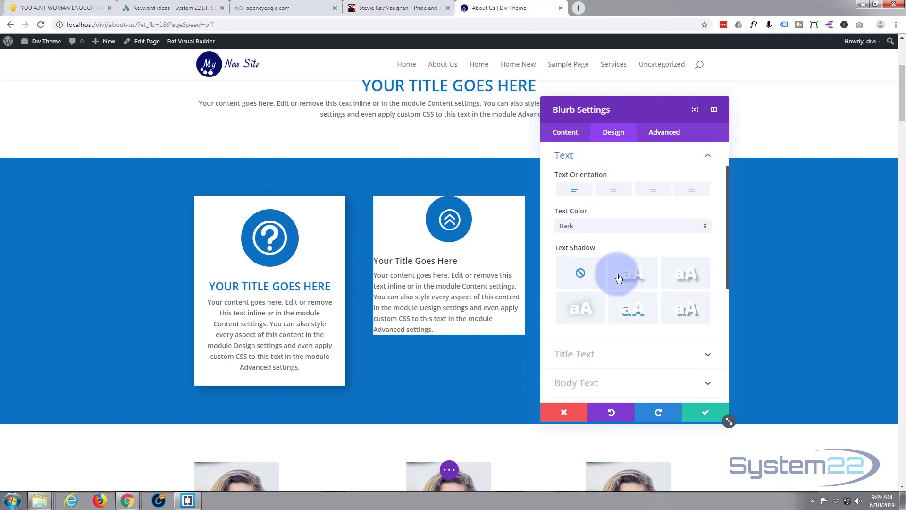
{"action": "left_click", "coordinate": [615, 191]}
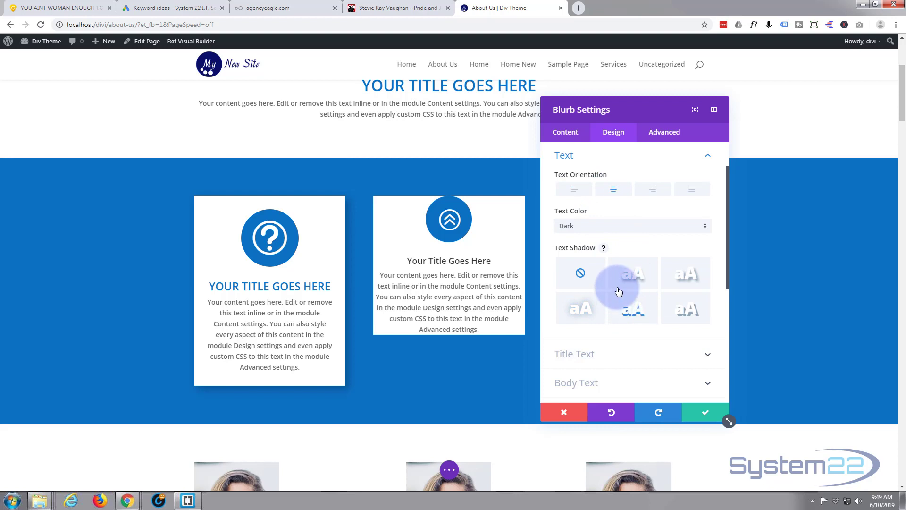
Style the blurb's title text in blue #0c71c3, all uppercase, with a text size of 23px.
{"action": "scroll", "coordinate": [618, 288], "scroll_direction": "down", "scroll_amount": 5}
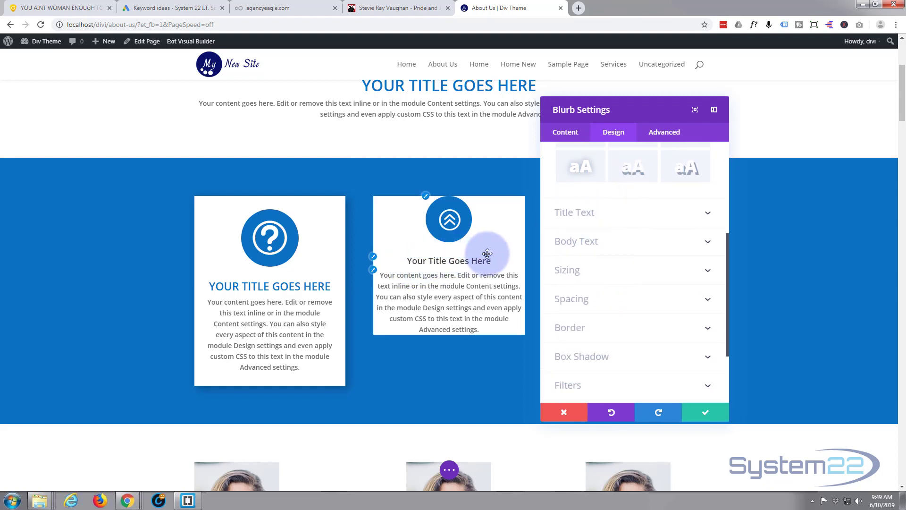
{"action": "left_click", "coordinate": [626, 212]}
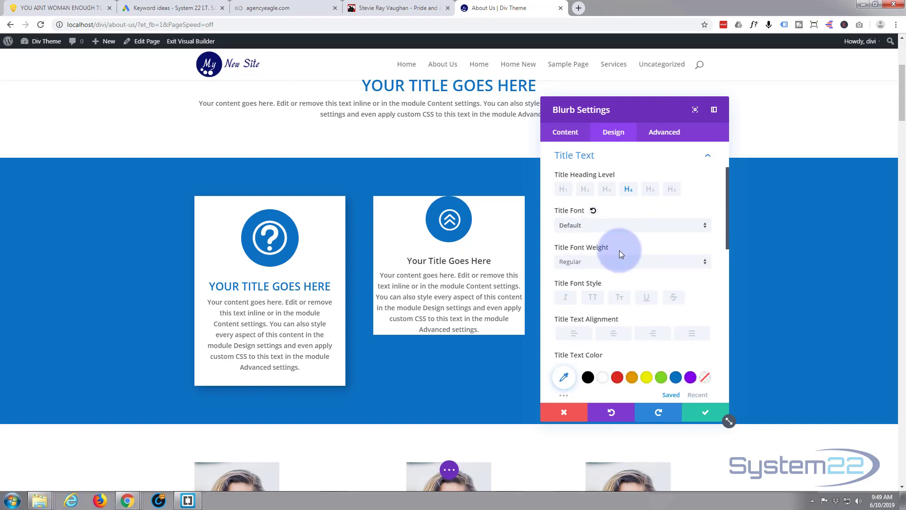
{"action": "scroll", "coordinate": [637, 269], "scroll_direction": "down", "scroll_amount": 1}
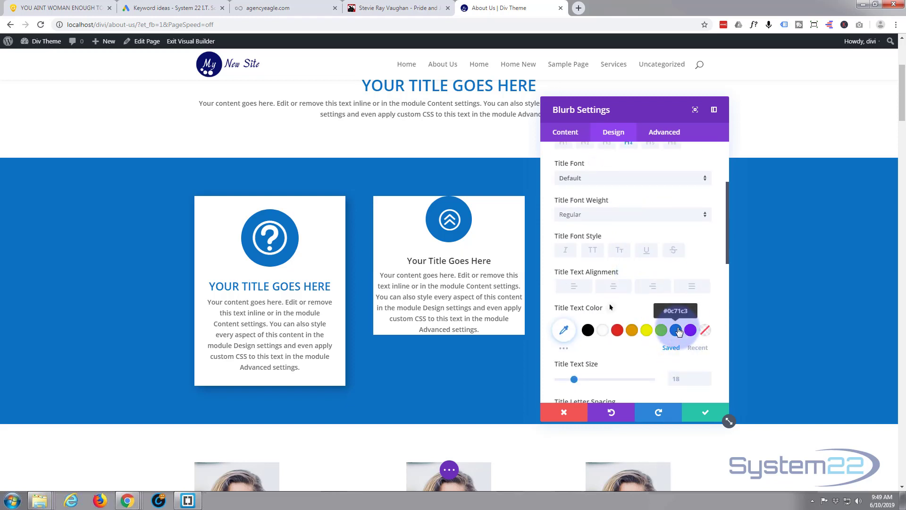
{"action": "left_click", "coordinate": [681, 329]}
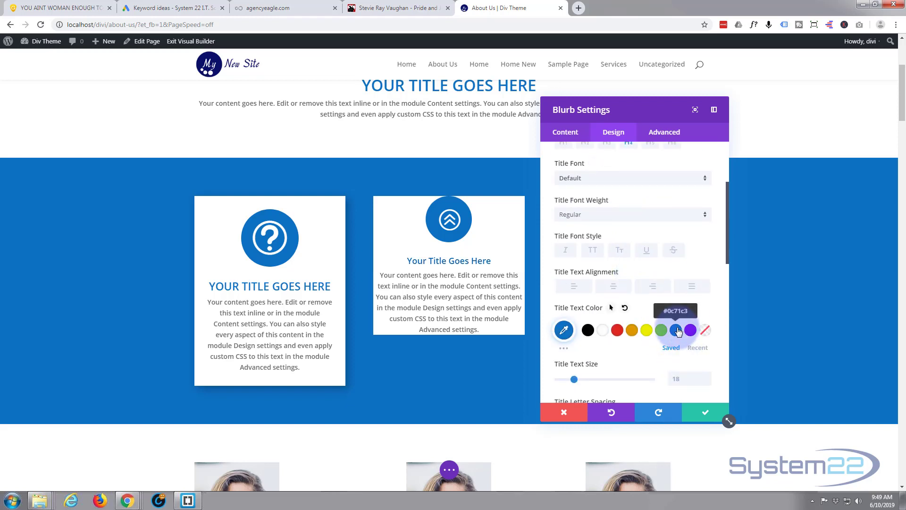
{"action": "left_click", "coordinate": [590, 252]}
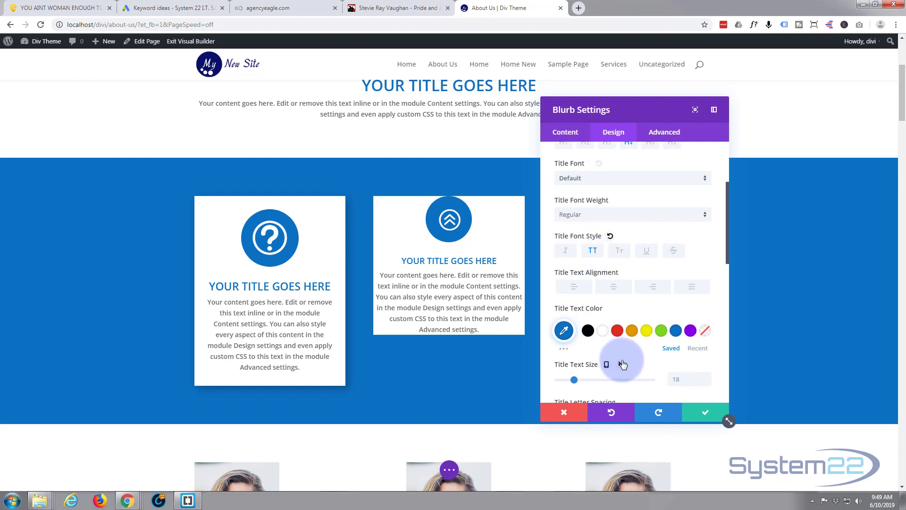
{"action": "left_click_drag", "start_coordinate": [573, 378], "coordinate": [579, 380]}
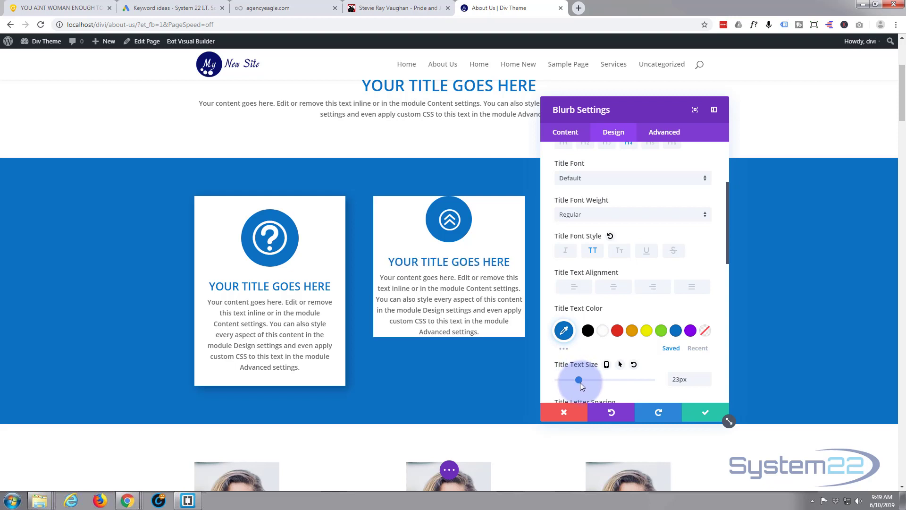
Set the blurb's custom top padding to 25px in its spacing settings.
{"action": "scroll", "coordinate": [576, 255], "scroll_direction": "down", "scroll_amount": 1}
{"action": "scroll", "coordinate": [577, 253], "scroll_direction": "down", "scroll_amount": 2}
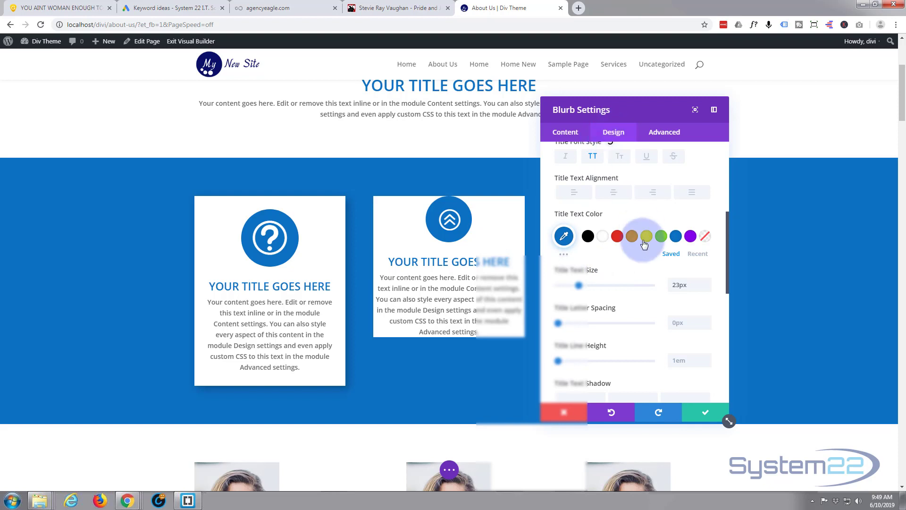
{"action": "scroll", "coordinate": [643, 238], "scroll_direction": "down", "scroll_amount": 1}
{"action": "scroll", "coordinate": [643, 238], "scroll_direction": "down", "scroll_amount": 6}
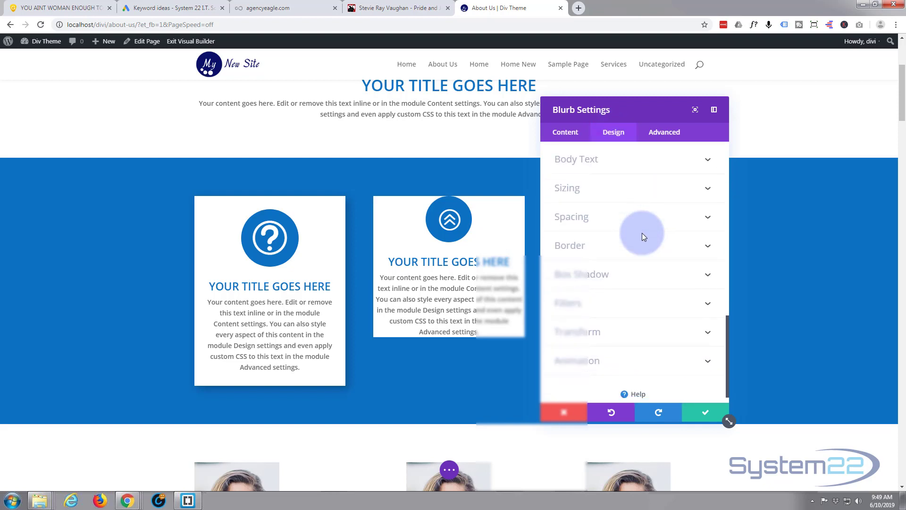
{"action": "left_click", "coordinate": [694, 220]}
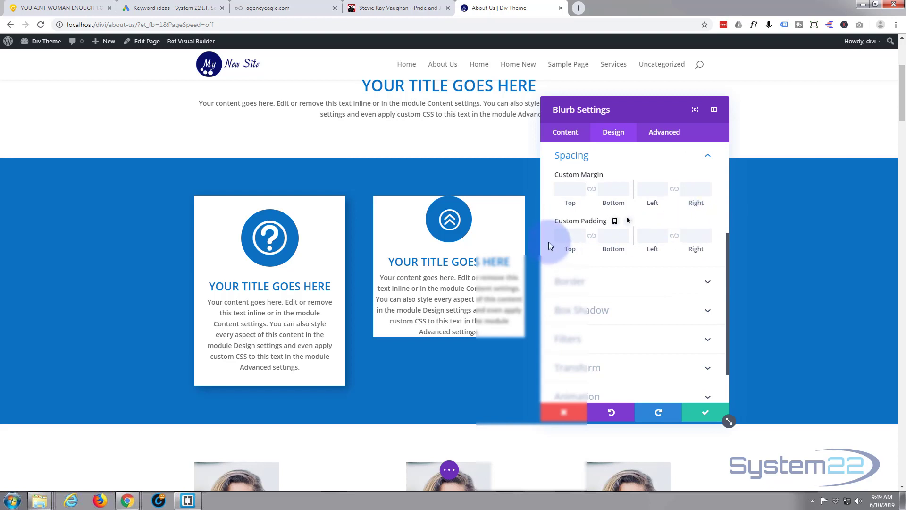
{"action": "left_click", "coordinate": [562, 235]}
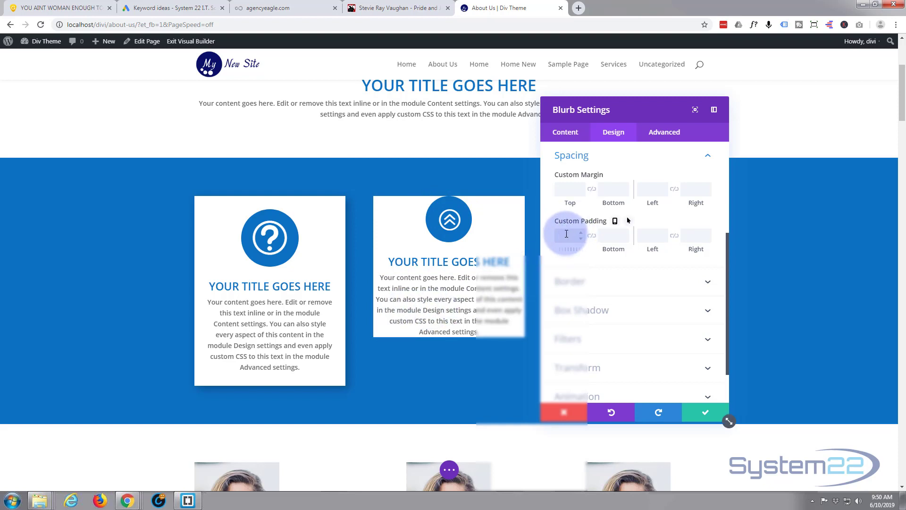
{"action": "type", "text": "25px"}
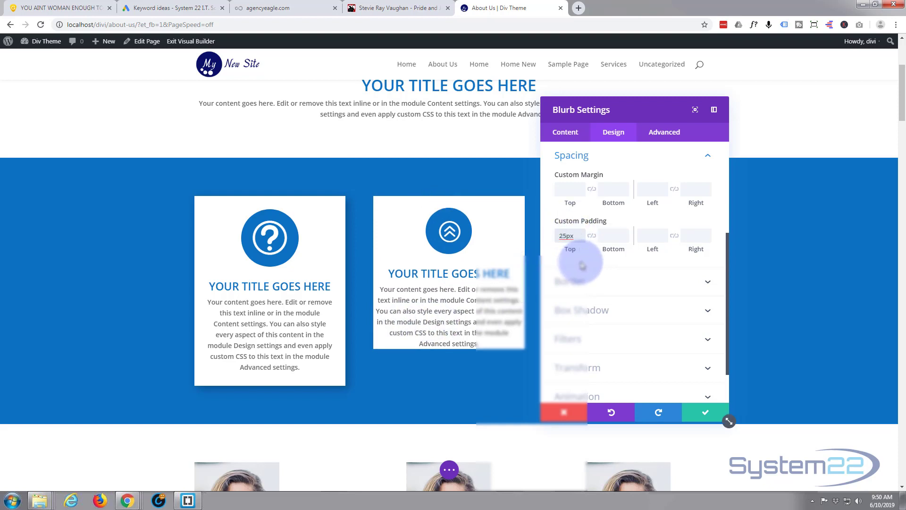
Link the opposite padding sides of the blurb and set its bottom, left and right custom padding to 25px as well.
{"action": "left_click", "coordinate": [593, 236]}
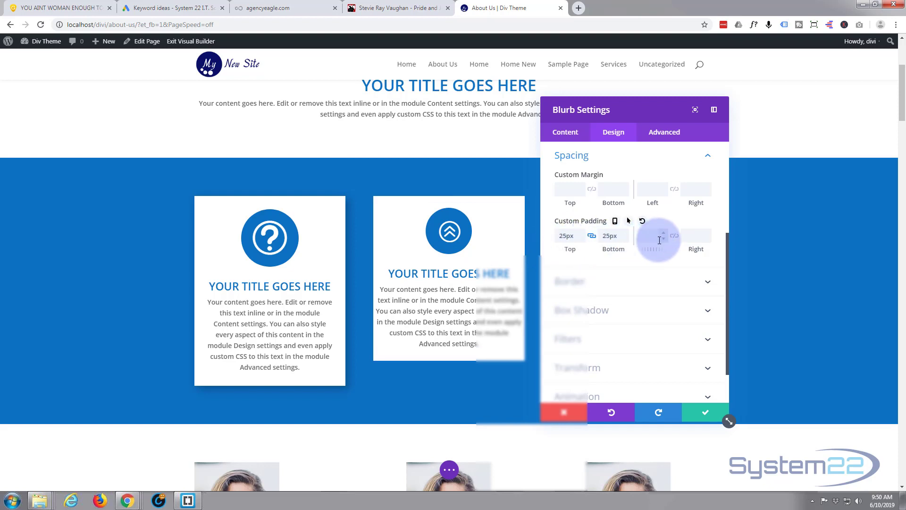
{"action": "left_click", "coordinate": [674, 236]}
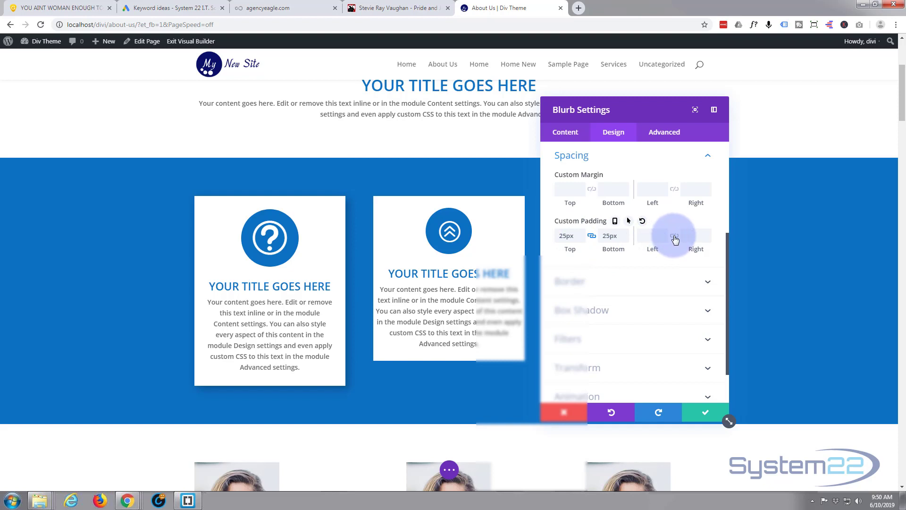
{"action": "left_click", "coordinate": [648, 237]}
{"action": "type", "text": "52px"}
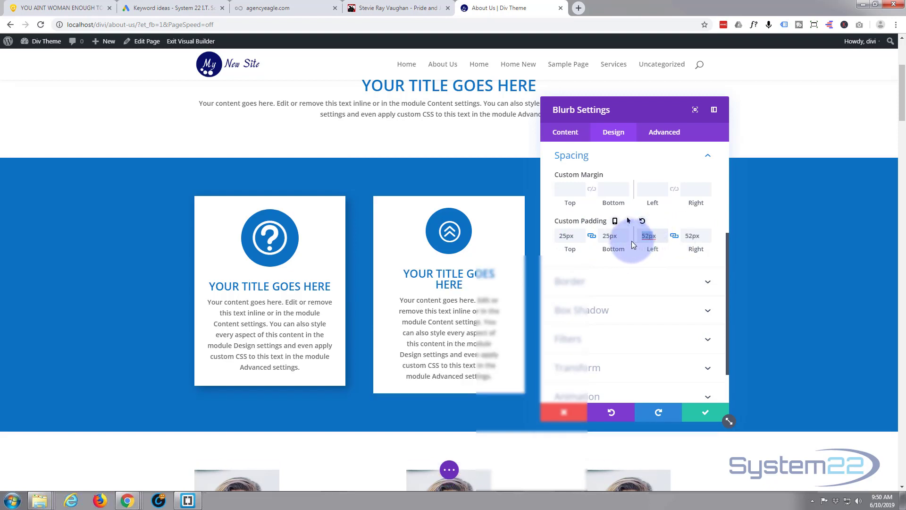
{"action": "type", "text": "p"}
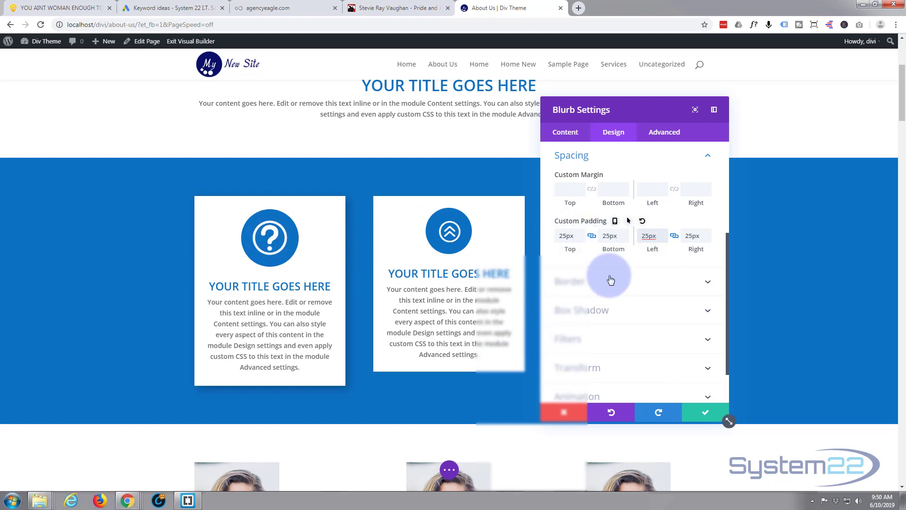
Enable the custom icon font size for the blurb and set it to 74px.
{"action": "scroll", "coordinate": [611, 272], "scroll_direction": "up", "scroll_amount": 2}
{"action": "scroll", "coordinate": [611, 272], "scroll_direction": "up", "scroll_amount": 3}
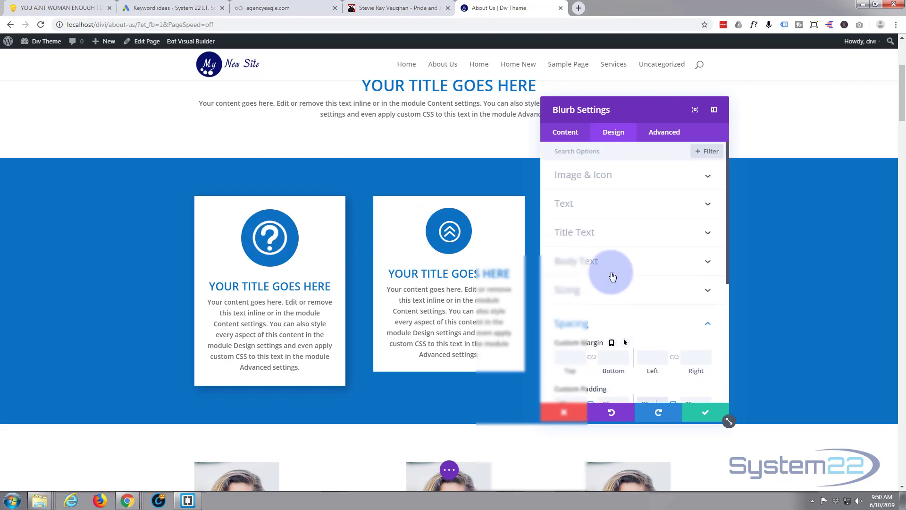
{"action": "left_click", "coordinate": [618, 182]}
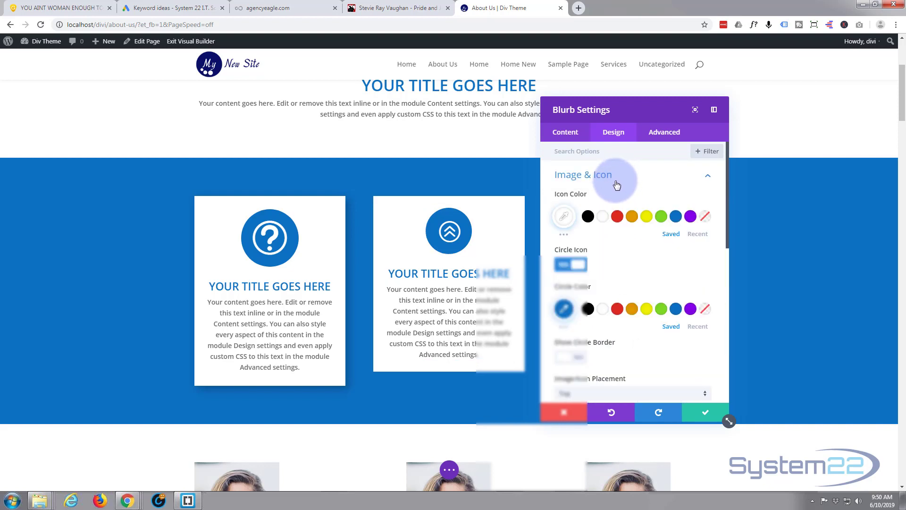
{"action": "scroll", "coordinate": [627, 247], "scroll_direction": "down", "scroll_amount": 3}
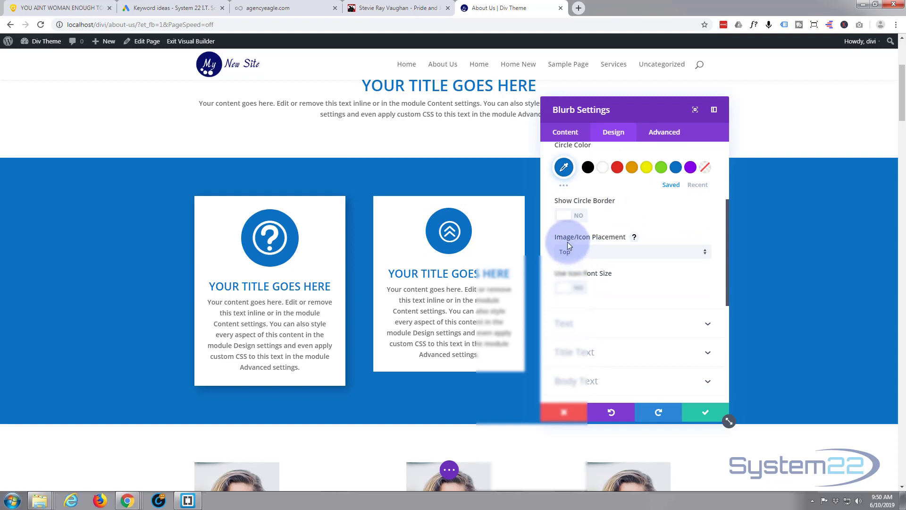
{"action": "left_click", "coordinate": [584, 291]}
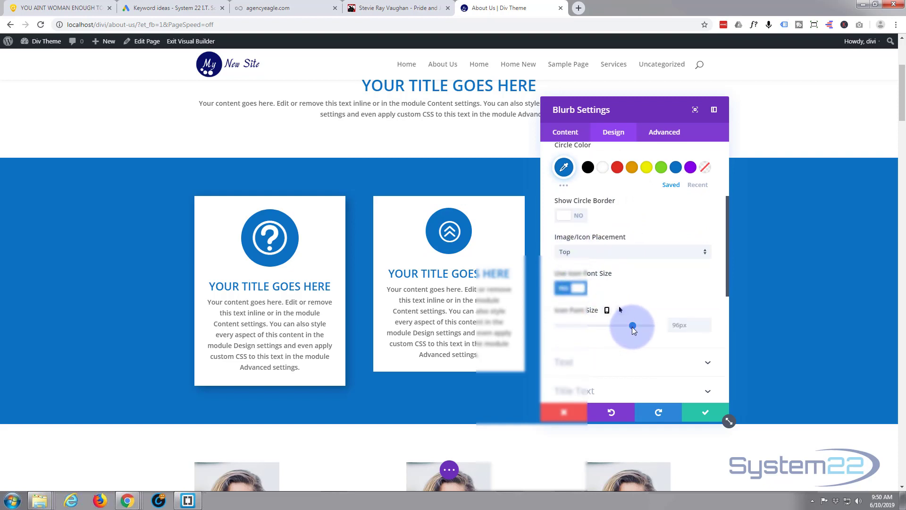
{"action": "left_click_drag", "start_coordinate": [633, 327], "coordinate": [615, 324]}
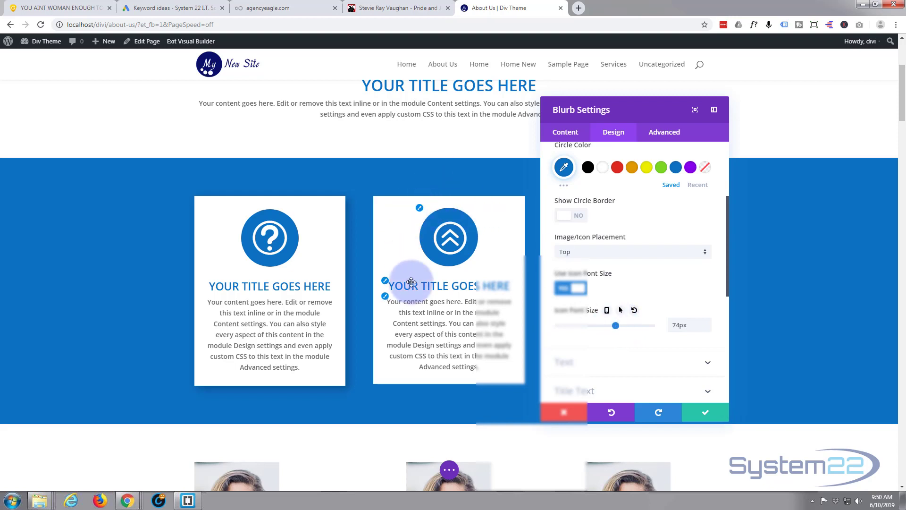
Open the blurb's Border design settings.
{"action": "scroll", "coordinate": [607, 219], "scroll_direction": "down", "scroll_amount": 6}
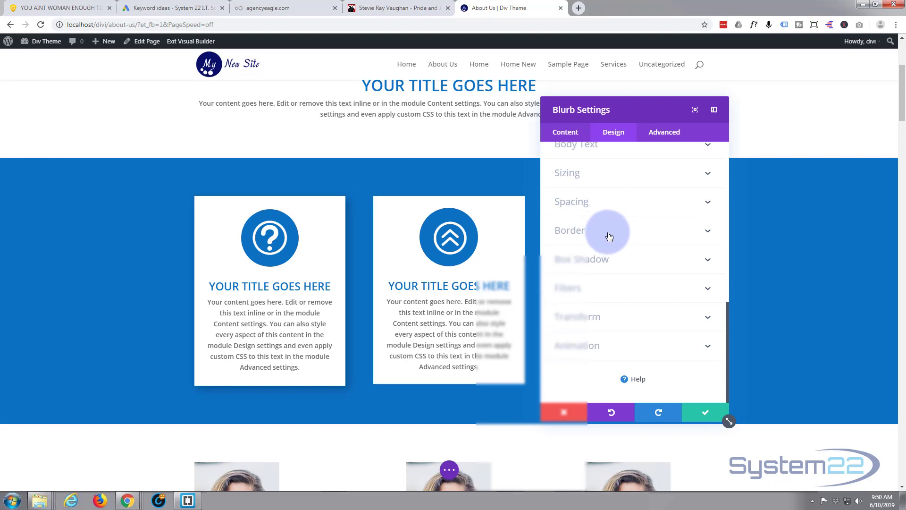
{"action": "left_click", "coordinate": [610, 233]}
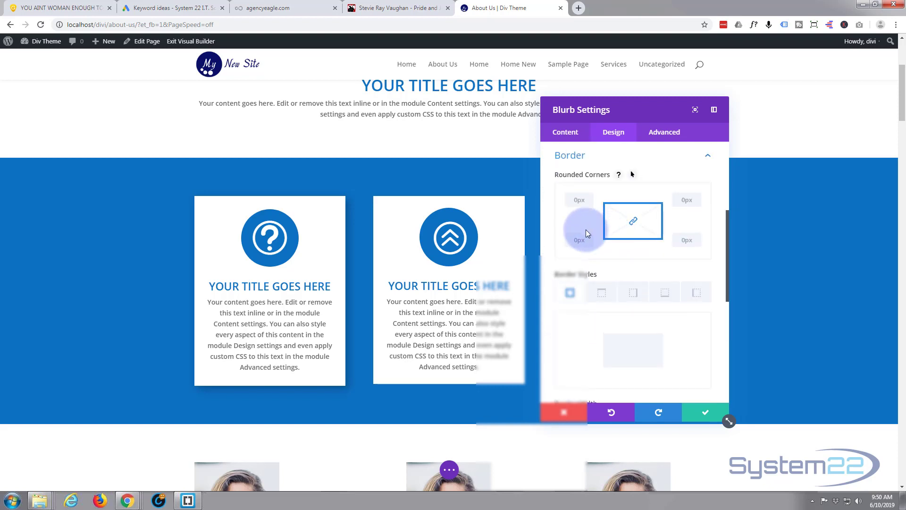
{"action": "left_click", "coordinate": [635, 224]}
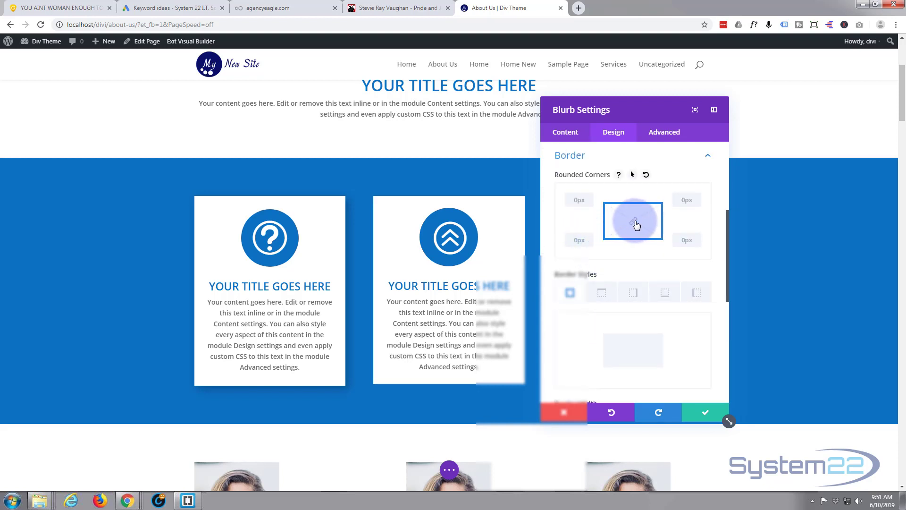
{"action": "left_click", "coordinate": [578, 199]}
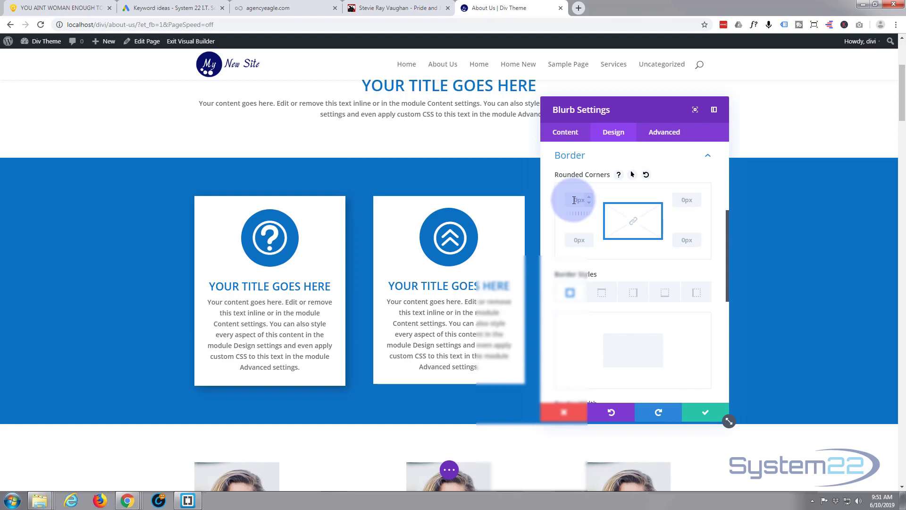
{"action": "left_click", "coordinate": [635, 223]}
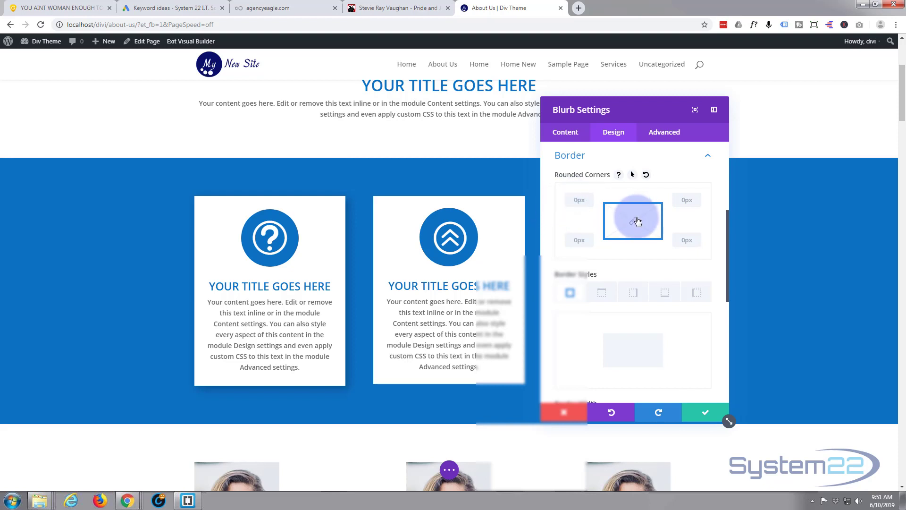
{"action": "left_click", "coordinate": [628, 225]}
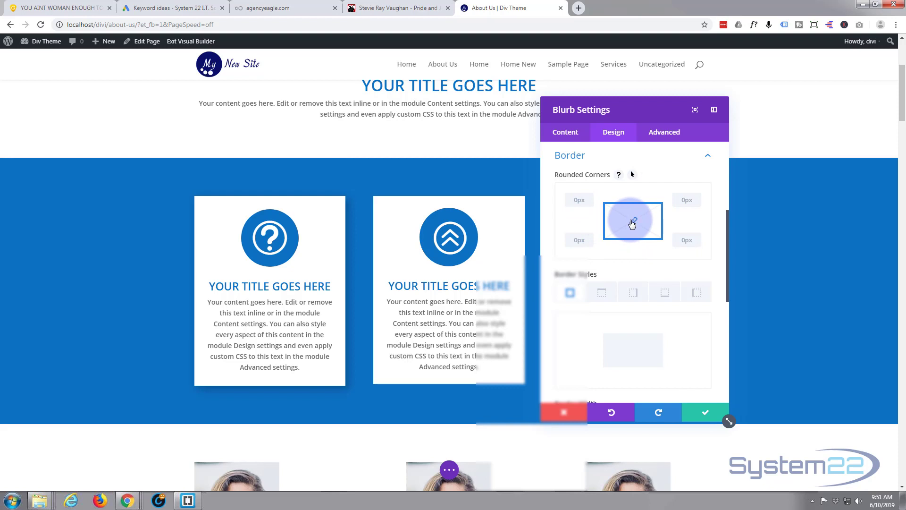
{"action": "left_click", "coordinate": [573, 195]}
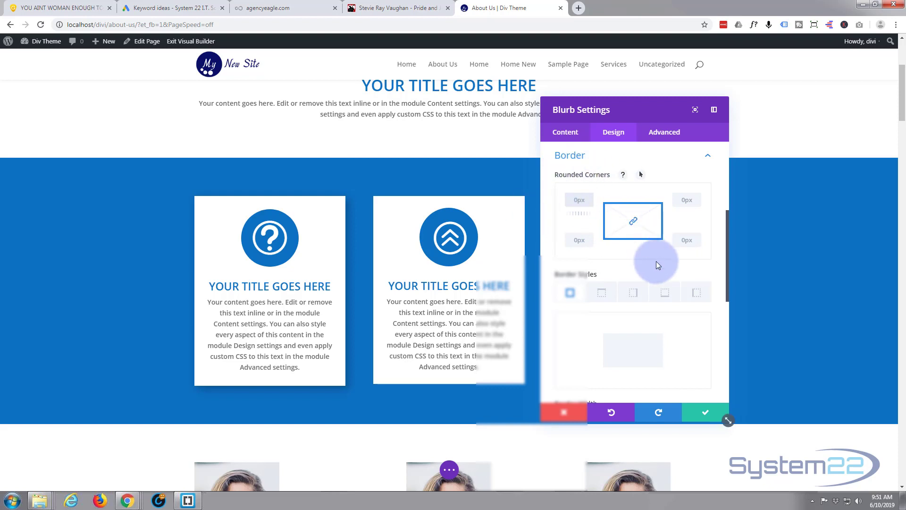
Give the blurb a 3px border on all sides in white.
{"action": "scroll", "coordinate": [627, 248], "scroll_direction": "down", "scroll_amount": 2}
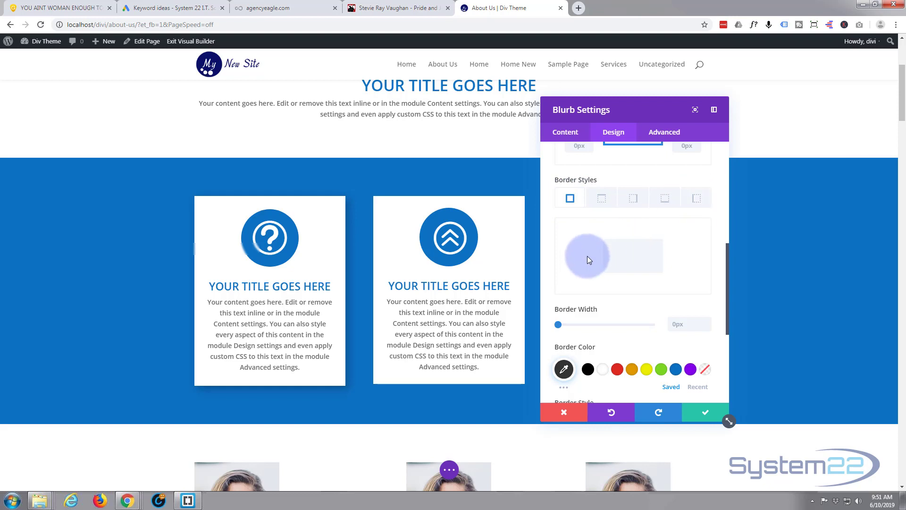
{"action": "scroll", "coordinate": [580, 256], "scroll_direction": "down", "scroll_amount": 1}
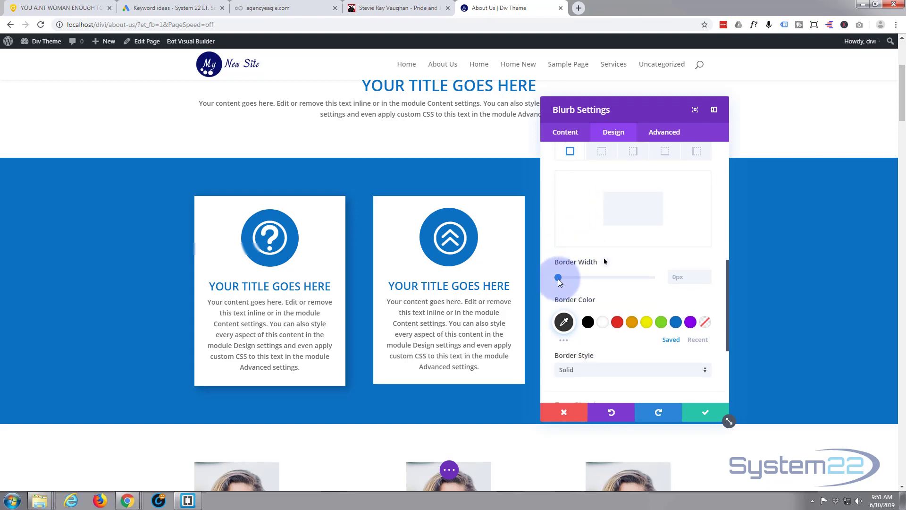
{"action": "left_click_drag", "start_coordinate": [559, 279], "coordinate": [564, 278]}
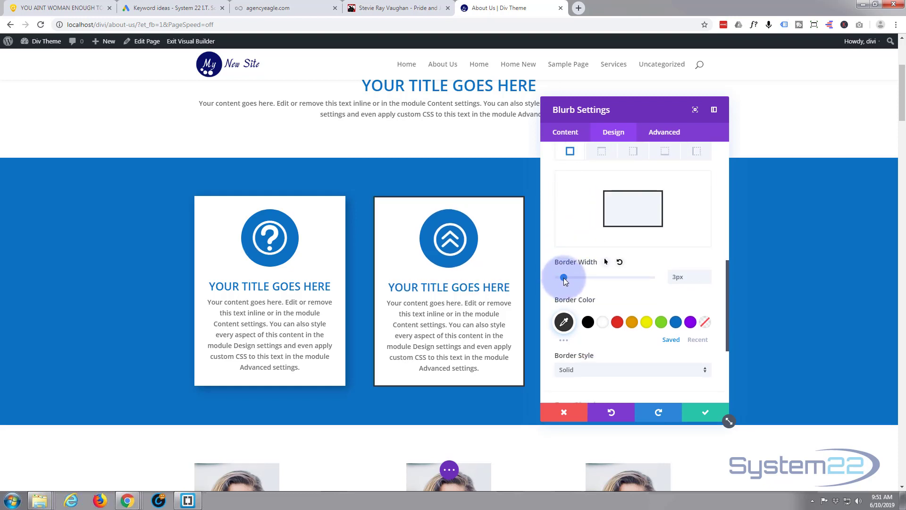
{"action": "left_click", "coordinate": [603, 323]}
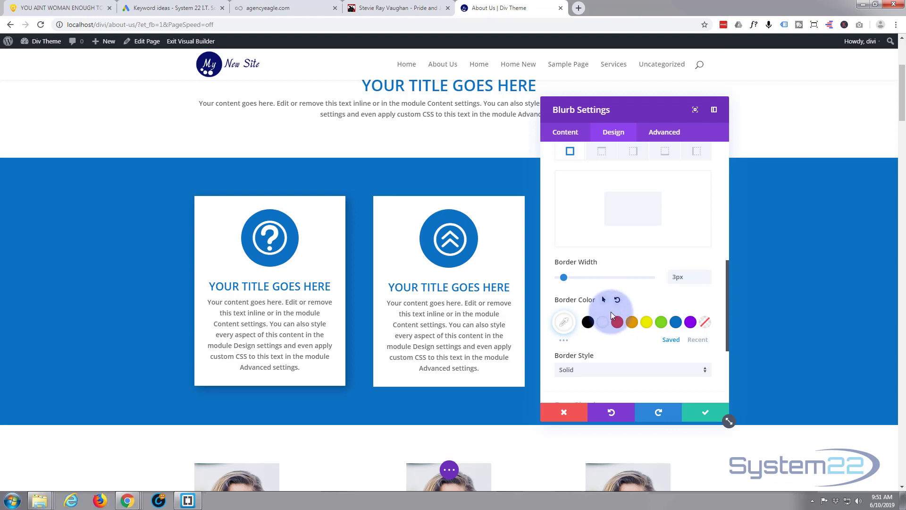
Apply the soft box shadow preset that falls toward the lower right to the blurb.
{"action": "scroll", "coordinate": [616, 302], "scroll_direction": "down", "scroll_amount": 3}
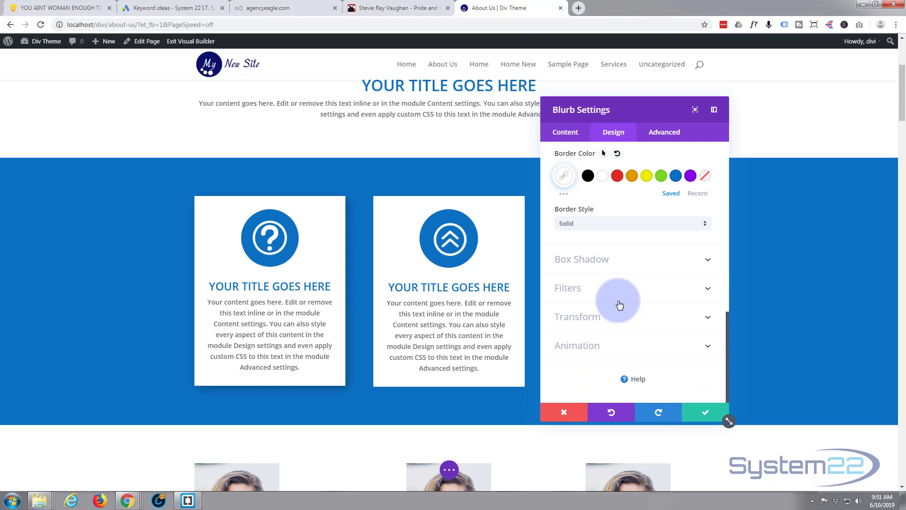
{"action": "left_click", "coordinate": [632, 263]}
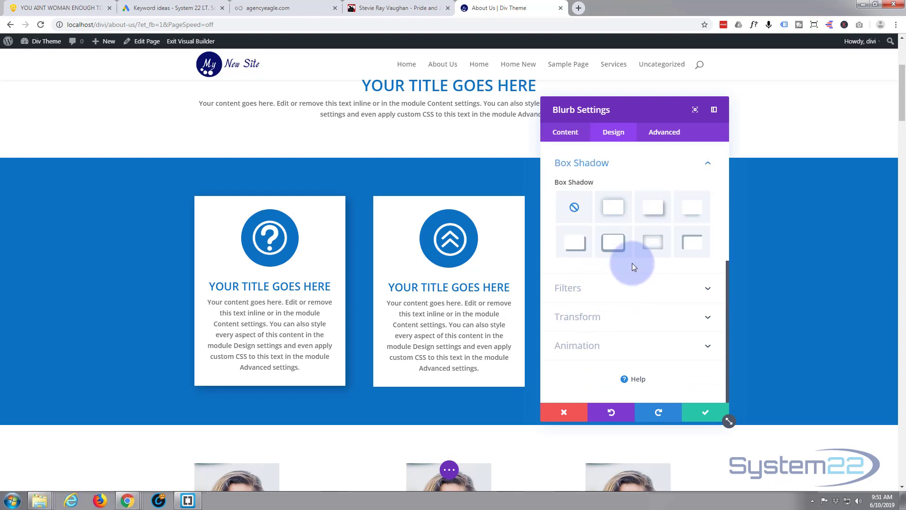
{"action": "left_click", "coordinate": [656, 214]}
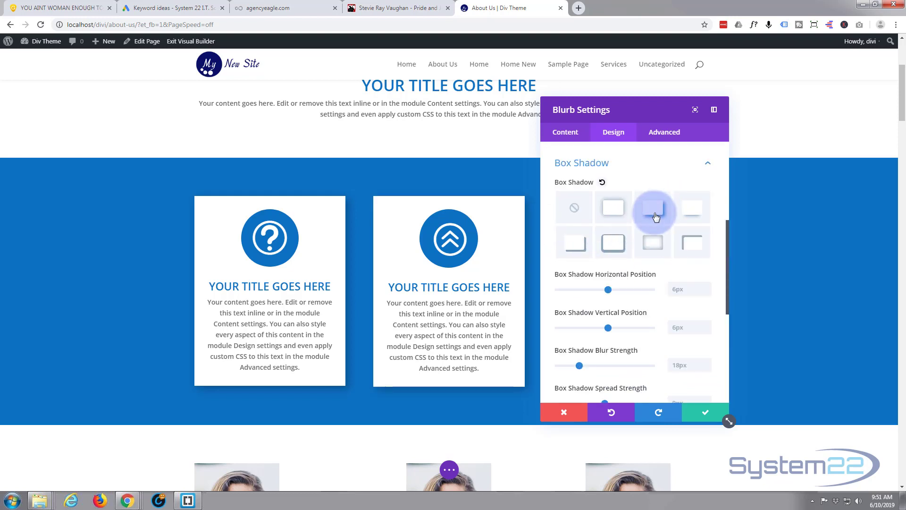
{"action": "left_click", "coordinate": [600, 245]}
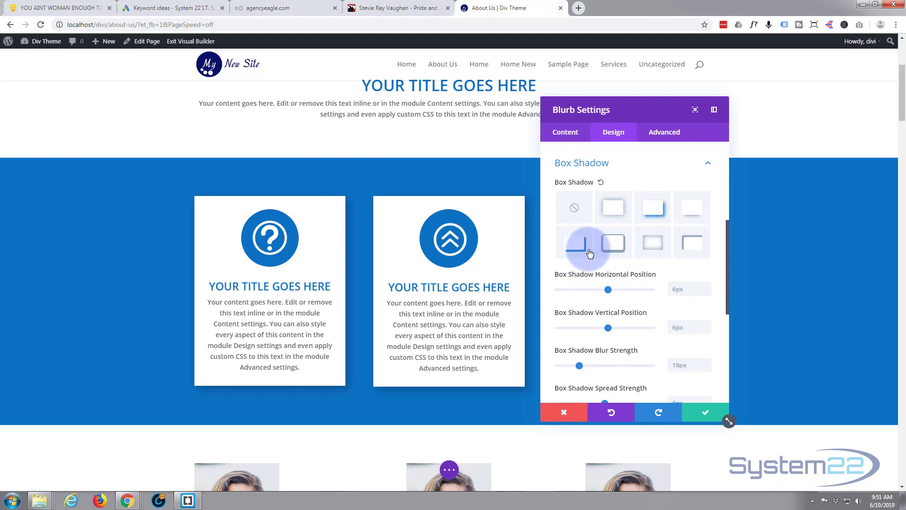
{"action": "left_click", "coordinate": [396, 336]}
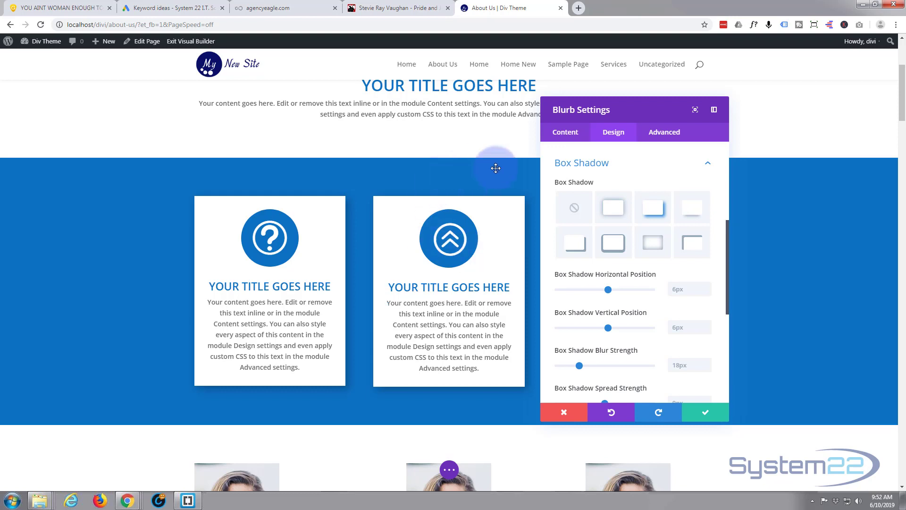
Enable hover options for the blurb's background and set its hover background color to the blue #0c71c3.
{"action": "left_click", "coordinate": [568, 133]}
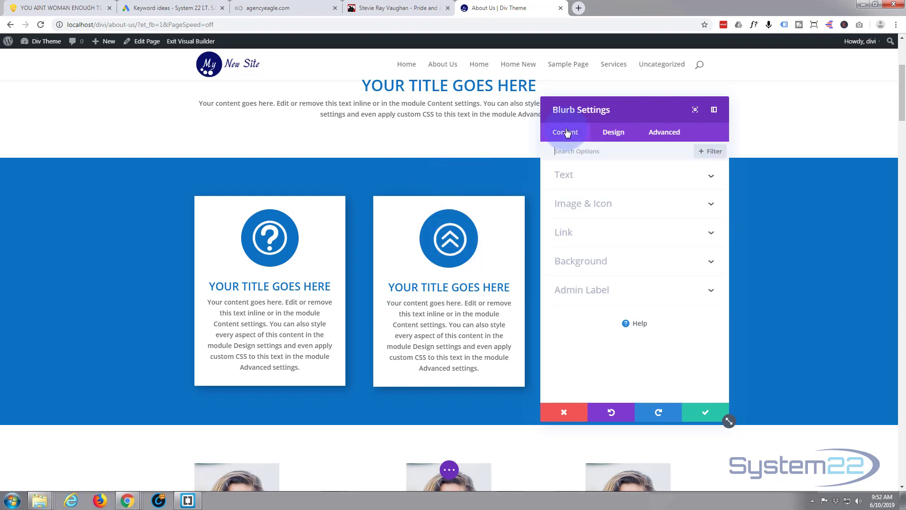
{"action": "left_click", "coordinate": [581, 263]}
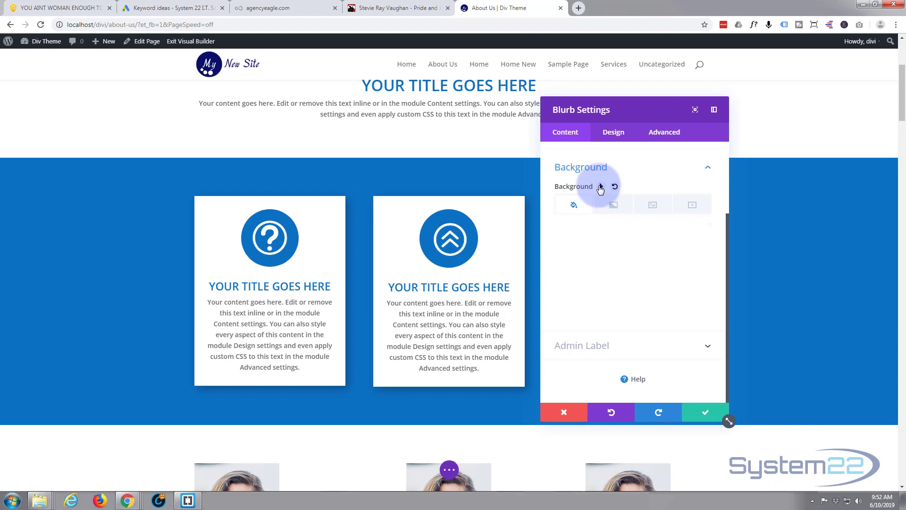
{"action": "left_click", "coordinate": [602, 187]}
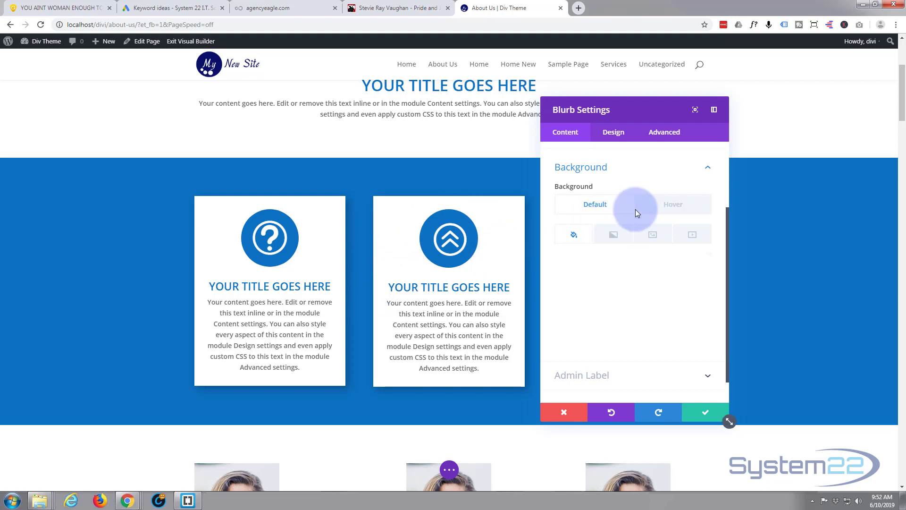
{"action": "left_click", "coordinate": [672, 208]}
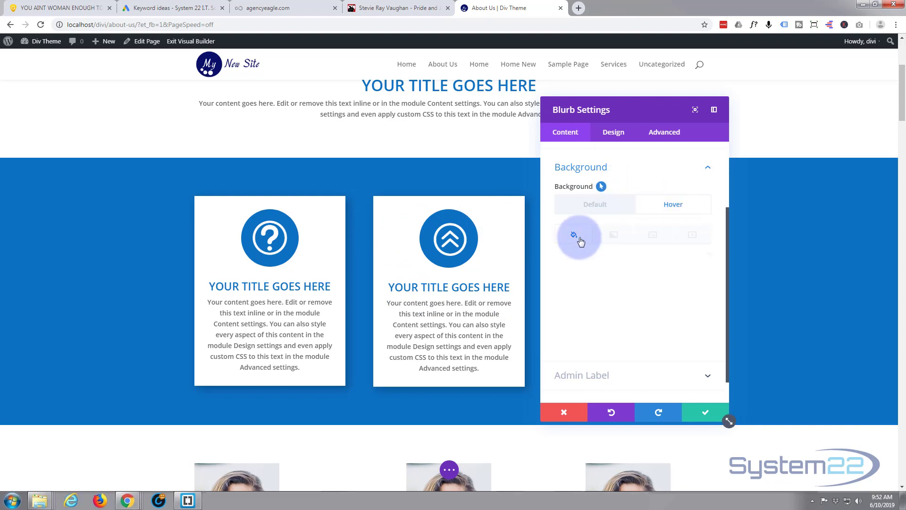
{"action": "left_click", "coordinate": [607, 273]}
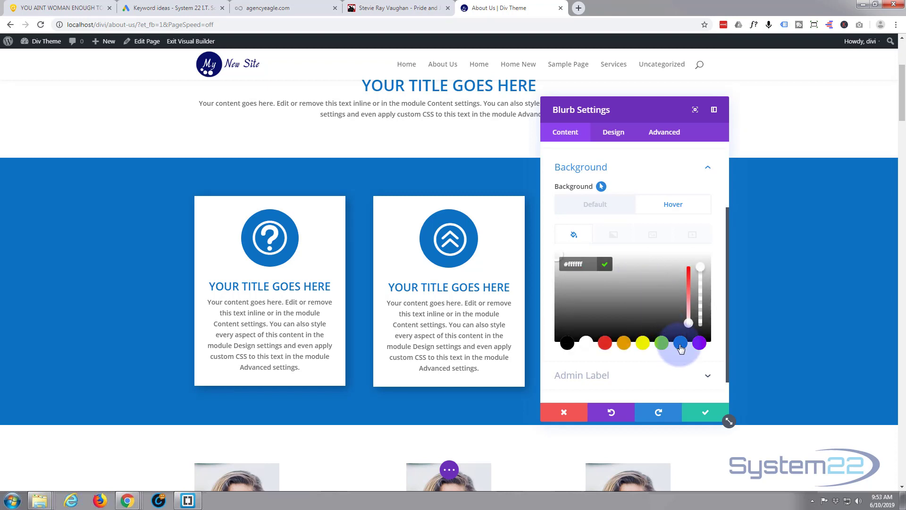
{"action": "left_click", "coordinate": [681, 343]}
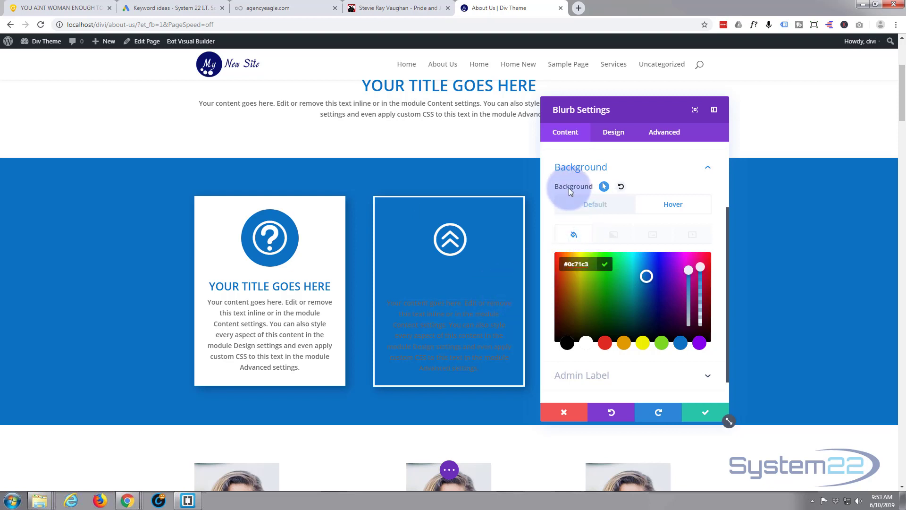
Enable hover options for the blurb's title text color and set its hover color to white.
{"action": "left_click", "coordinate": [619, 133]}
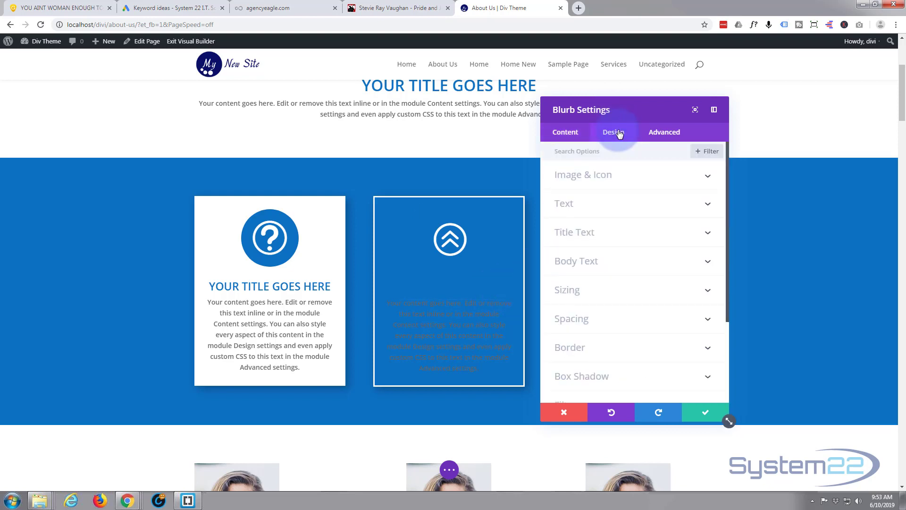
{"action": "left_click", "coordinate": [623, 233]}
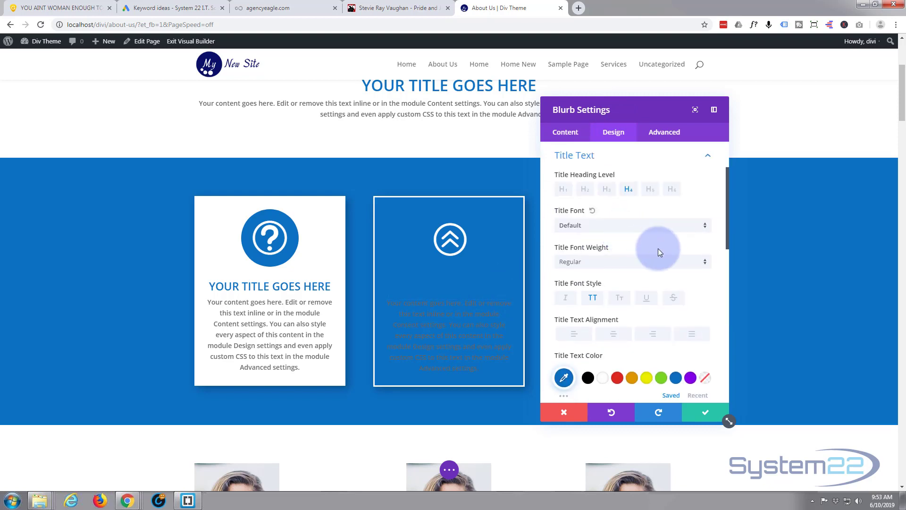
{"action": "scroll", "coordinate": [665, 236], "scroll_direction": "down", "scroll_amount": 2}
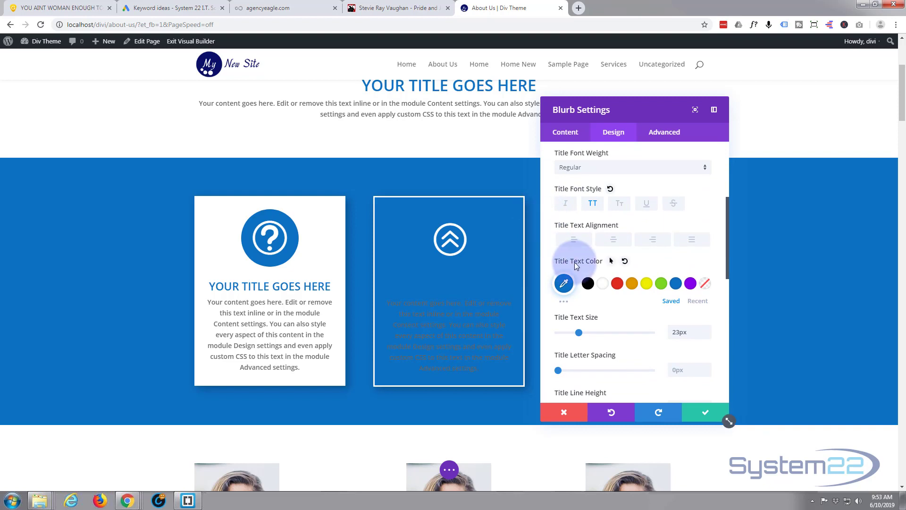
{"action": "left_click", "coordinate": [611, 263]}
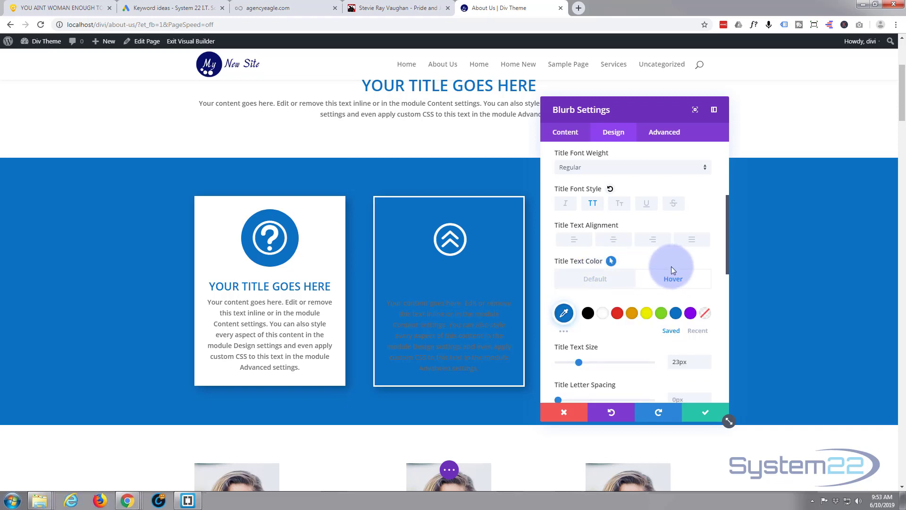
{"action": "left_click", "coordinate": [682, 284]}
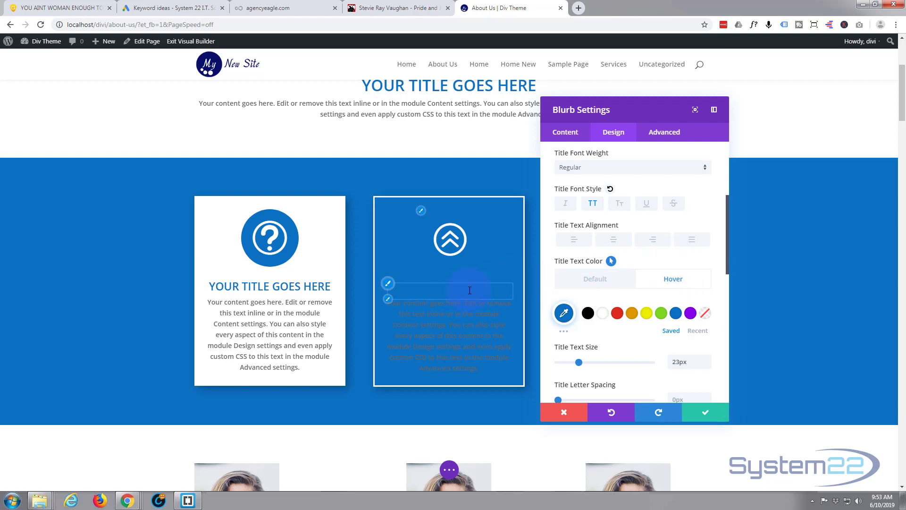
{"action": "left_click", "coordinate": [604, 313]}
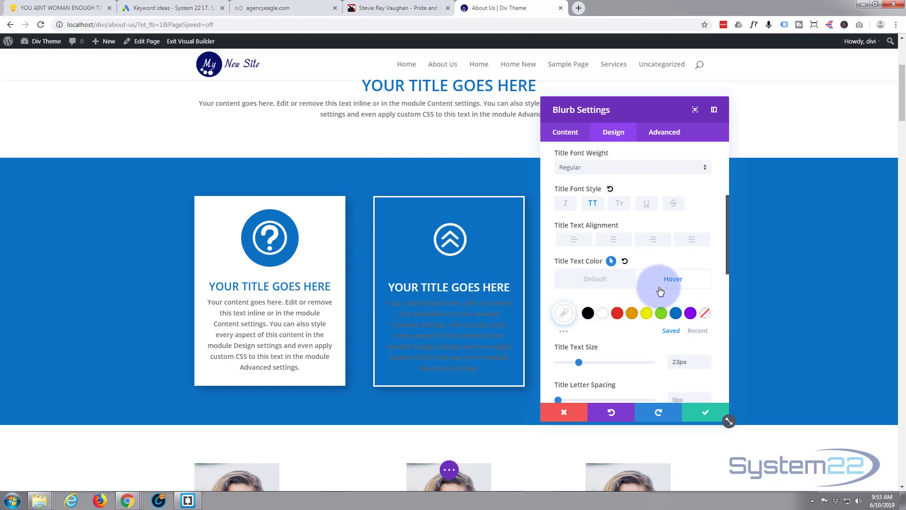
Enable hover options for the blurb's body text color and set its hover color to white.
{"action": "scroll", "coordinate": [666, 283], "scroll_direction": "down", "scroll_amount": 2}
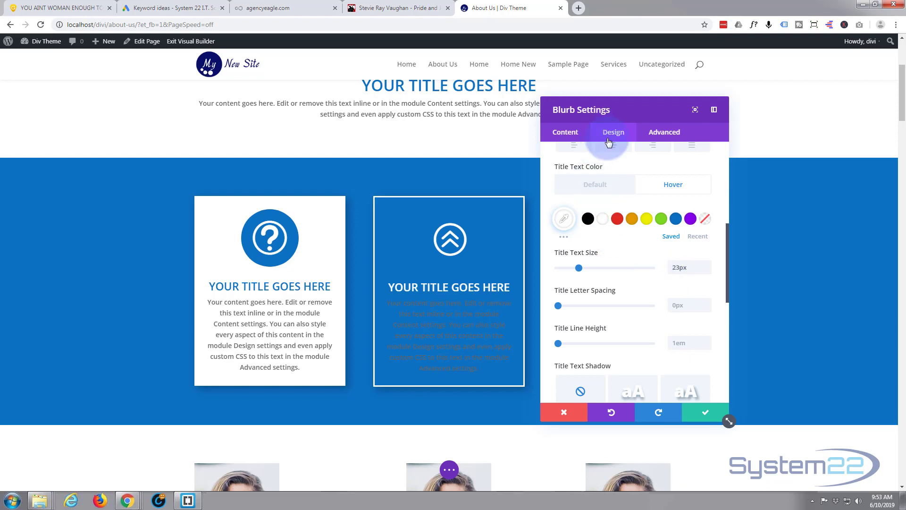
{"action": "scroll", "coordinate": [640, 194], "scroll_direction": "down", "scroll_amount": 2}
{"action": "scroll", "coordinate": [639, 194], "scroll_direction": "down", "scroll_amount": 2}
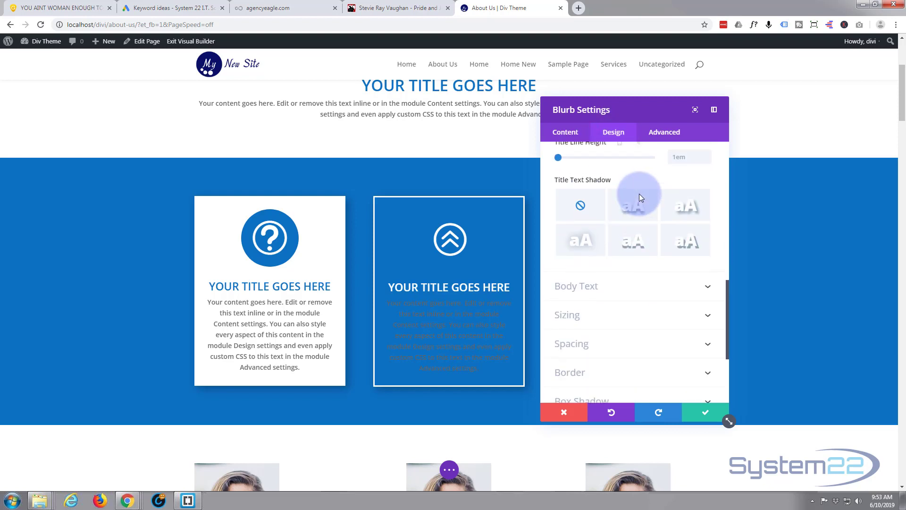
{"action": "left_click", "coordinate": [634, 285]}
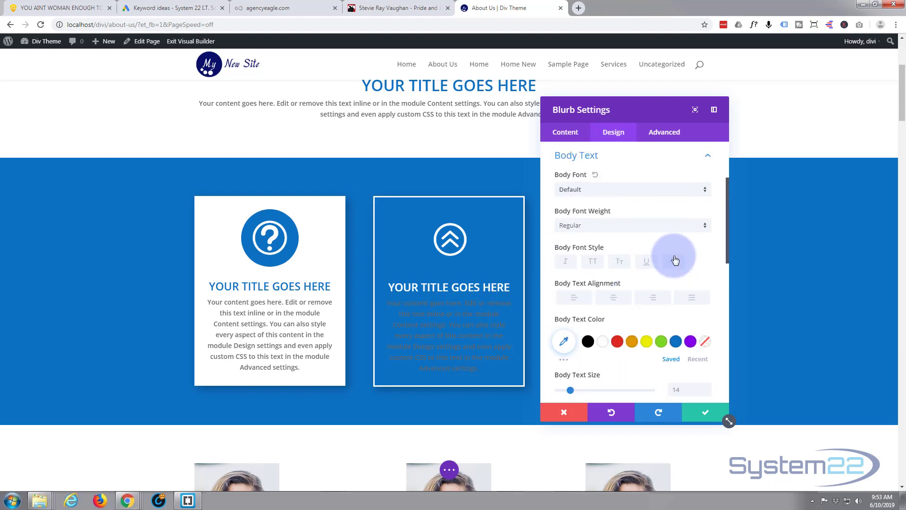
{"action": "scroll", "coordinate": [647, 272], "scroll_direction": "down", "scroll_amount": 1}
{"action": "scroll", "coordinate": [647, 267], "scroll_direction": "down", "scroll_amount": 1}
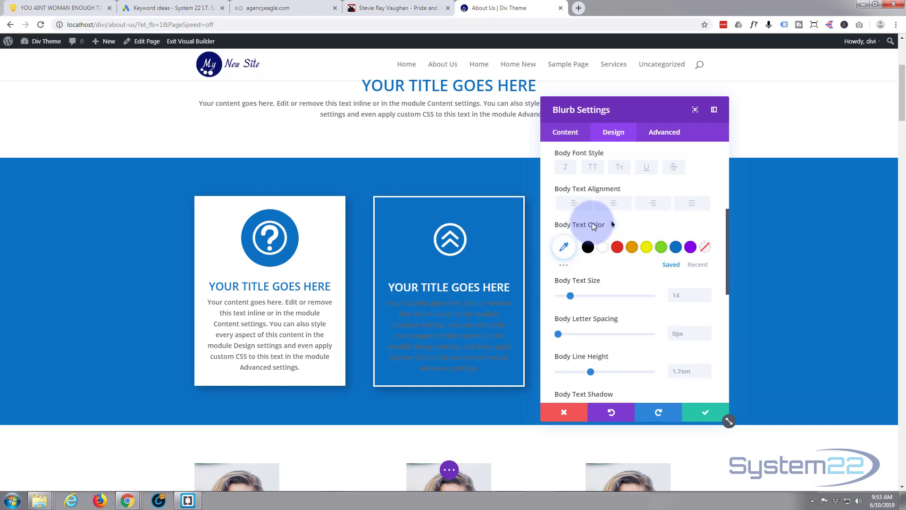
{"action": "left_click", "coordinate": [613, 224]}
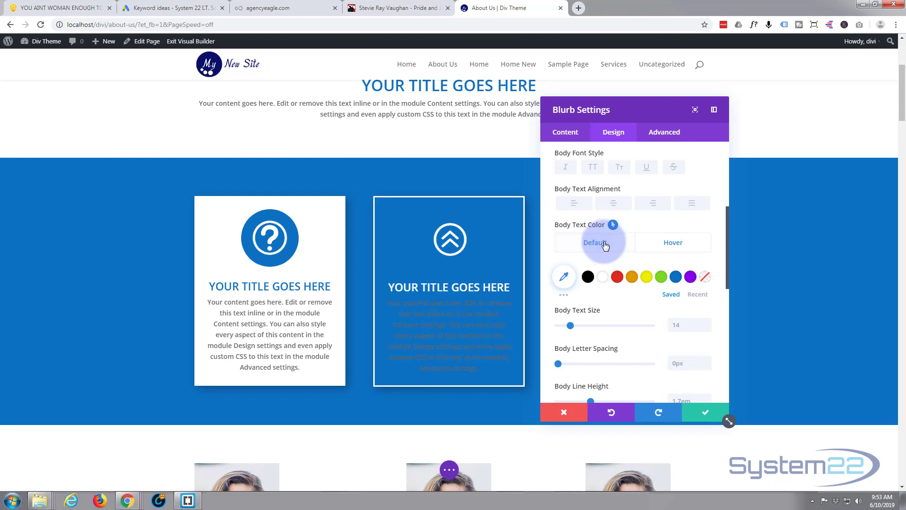
{"action": "left_click", "coordinate": [673, 243]}
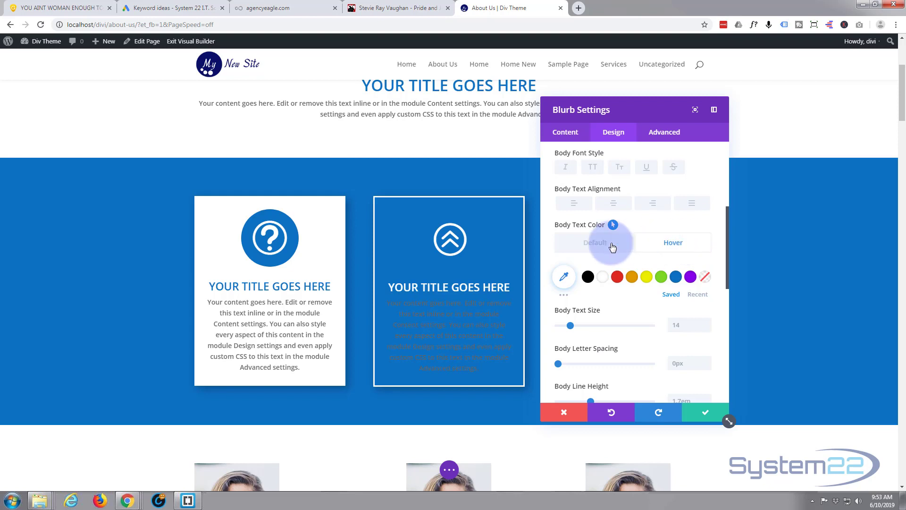
{"action": "left_click", "coordinate": [606, 279]}
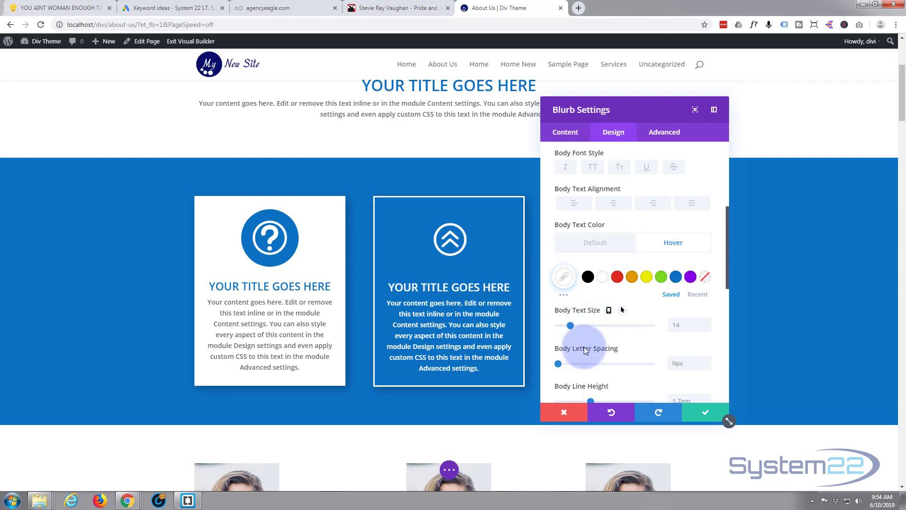
Save the blurb's settings and save the About Us page.
{"action": "scroll", "coordinate": [585, 349], "scroll_direction": "down", "scroll_amount": 1}
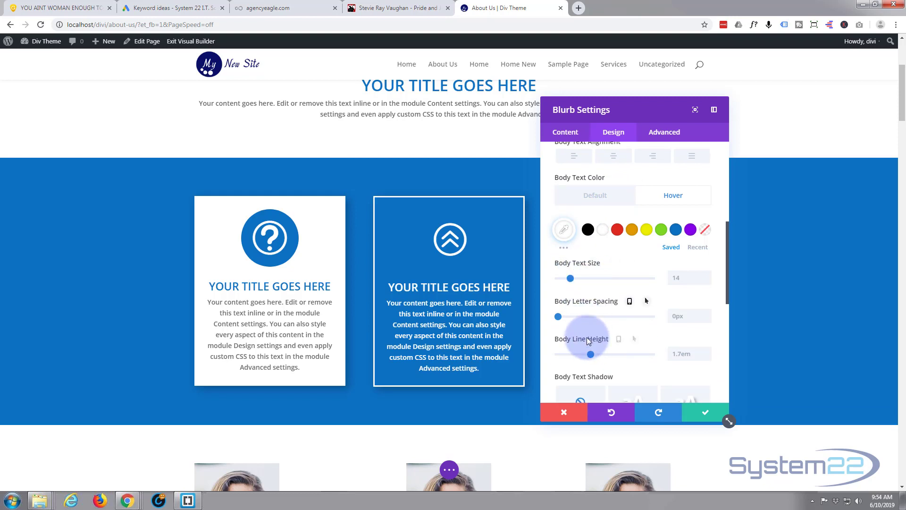
{"action": "scroll", "coordinate": [587, 338], "scroll_direction": "down", "scroll_amount": 1}
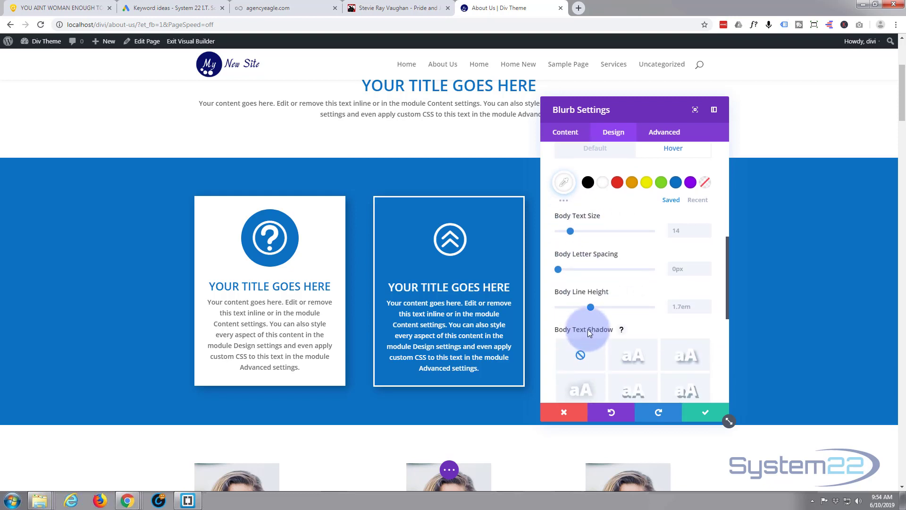
{"action": "scroll", "coordinate": [597, 329], "scroll_direction": "up", "scroll_amount": 3}
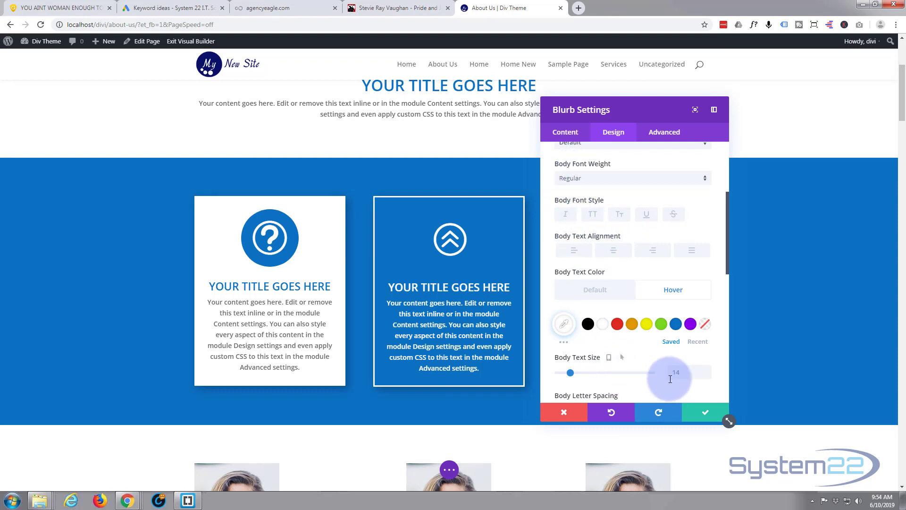
{"action": "left_click", "coordinate": [707, 415]}
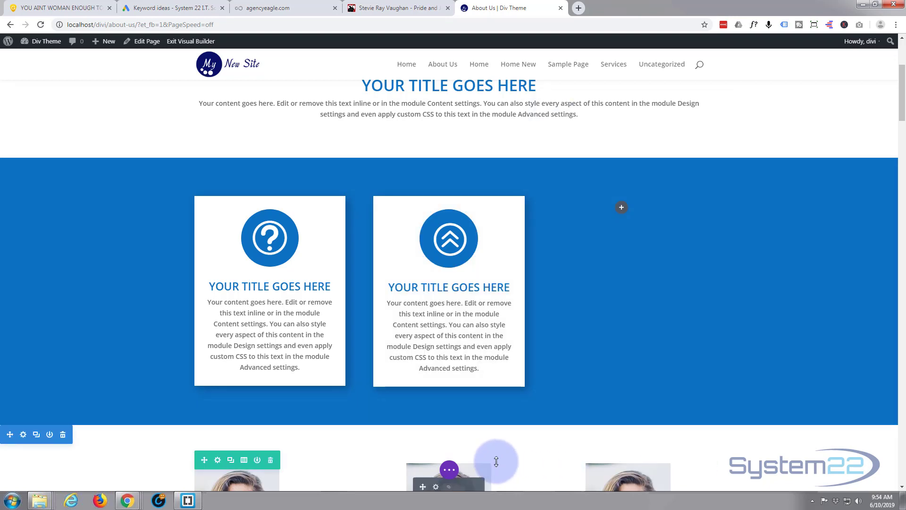
{"action": "left_click", "coordinate": [449, 477]}
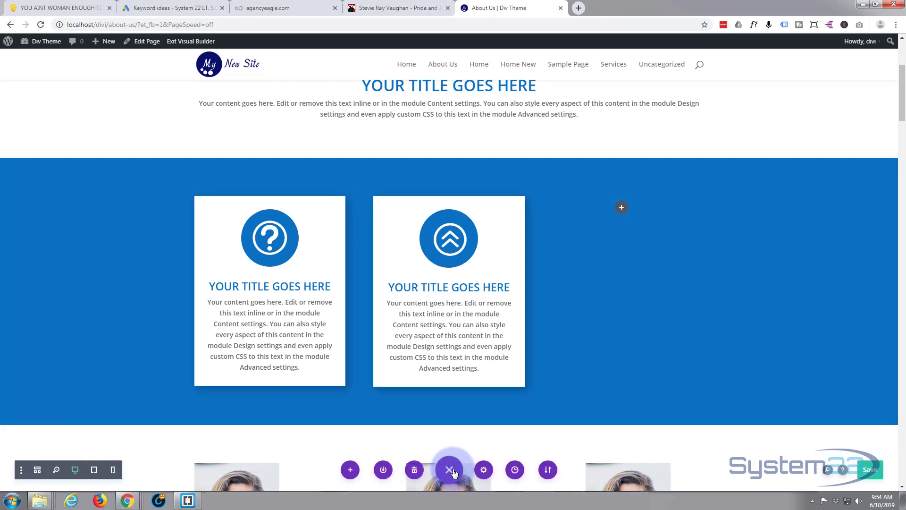
{"action": "left_click", "coordinate": [871, 474]}
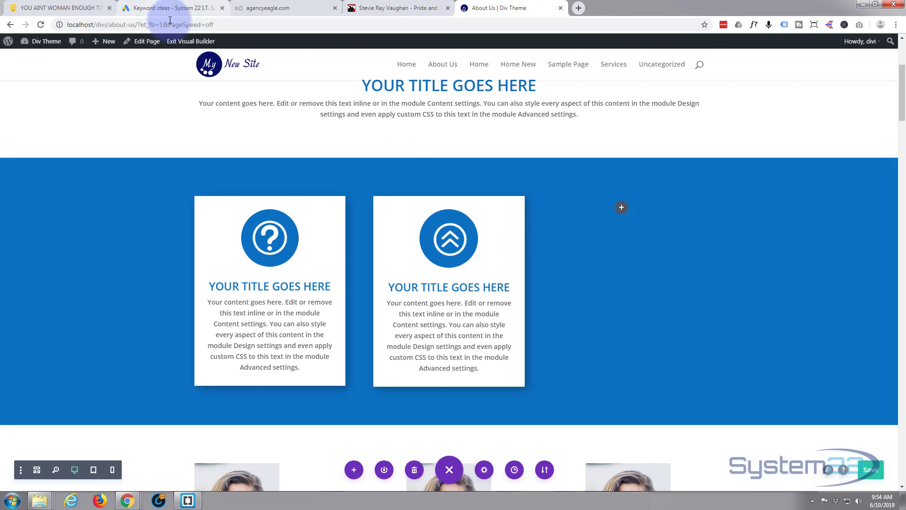
Exit the visual builder and check the second blurb's hover effect on the live page.
{"action": "left_click", "coordinate": [189, 41]}
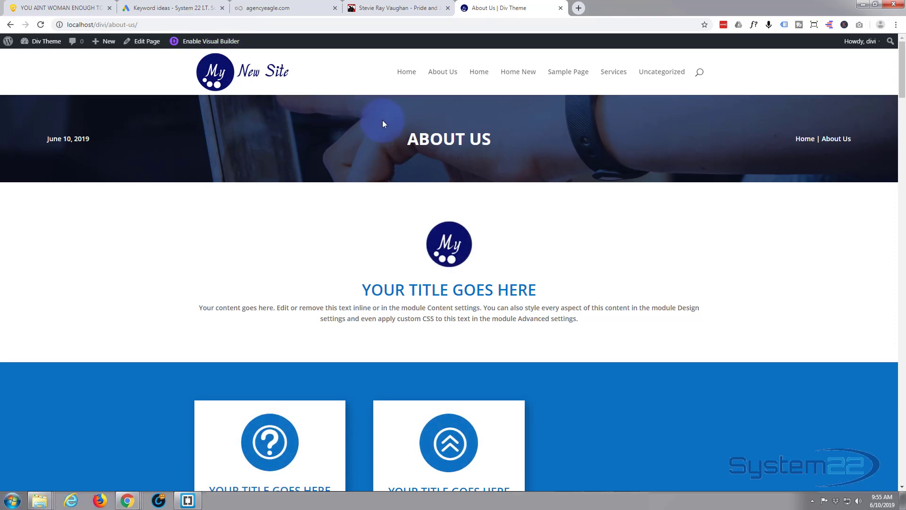
{"action": "scroll", "coordinate": [385, 118], "scroll_direction": "down", "scroll_amount": 3}
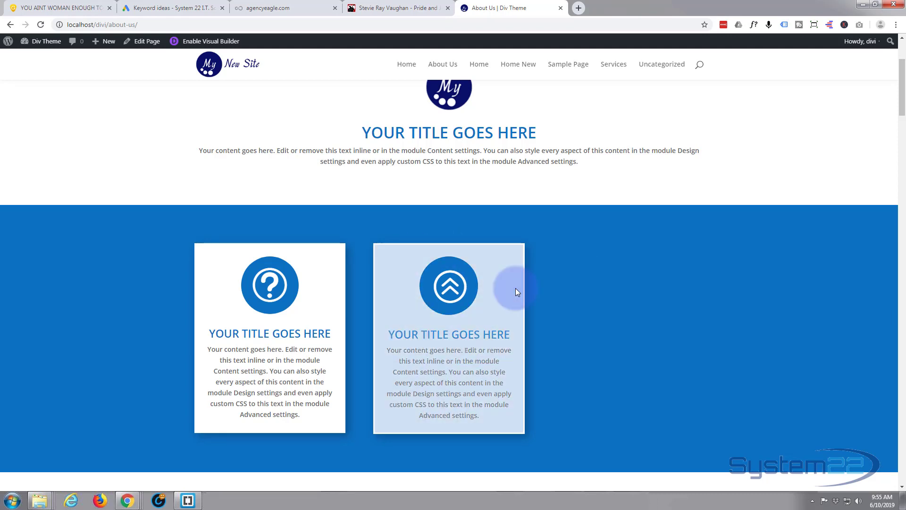
Reopen the About Us page in the visual builder and open the second blurb's settings.
{"action": "left_click", "coordinate": [212, 42]}
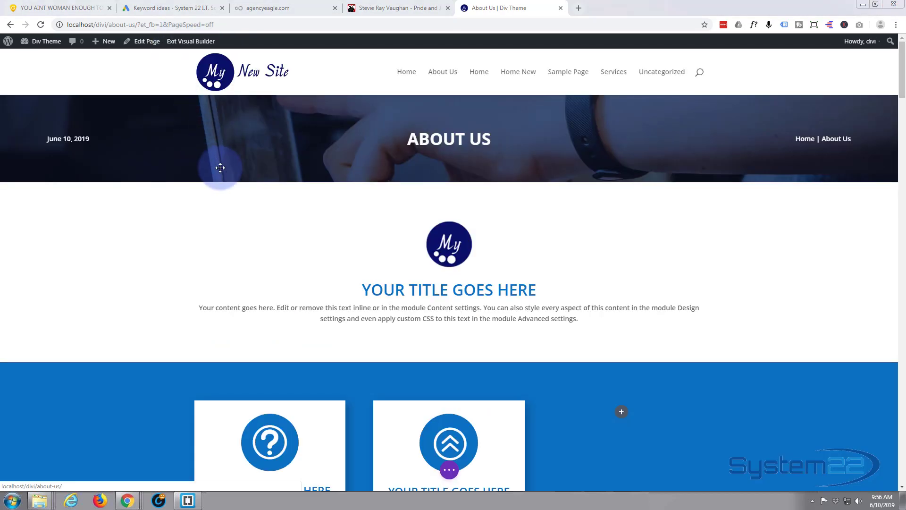
{"action": "scroll", "coordinate": [225, 167], "scroll_direction": "down", "scroll_amount": 2}
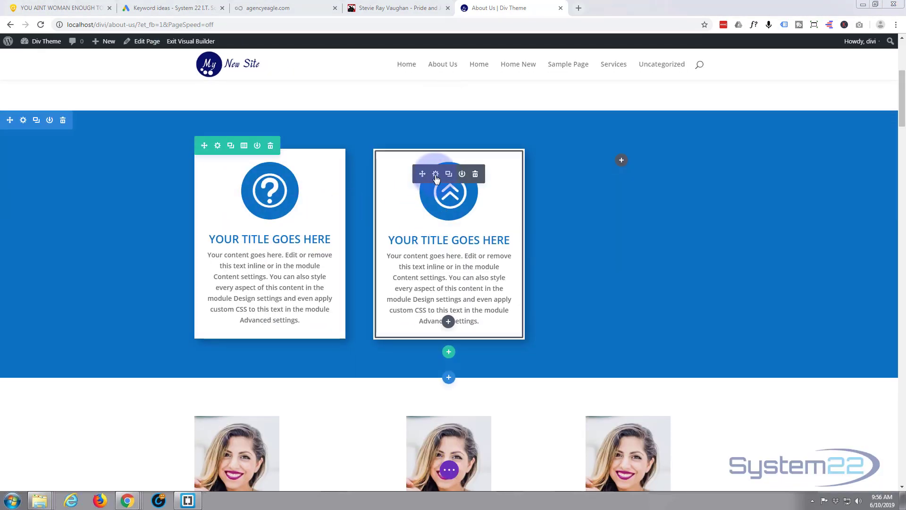
{"action": "left_click", "coordinate": [436, 174]}
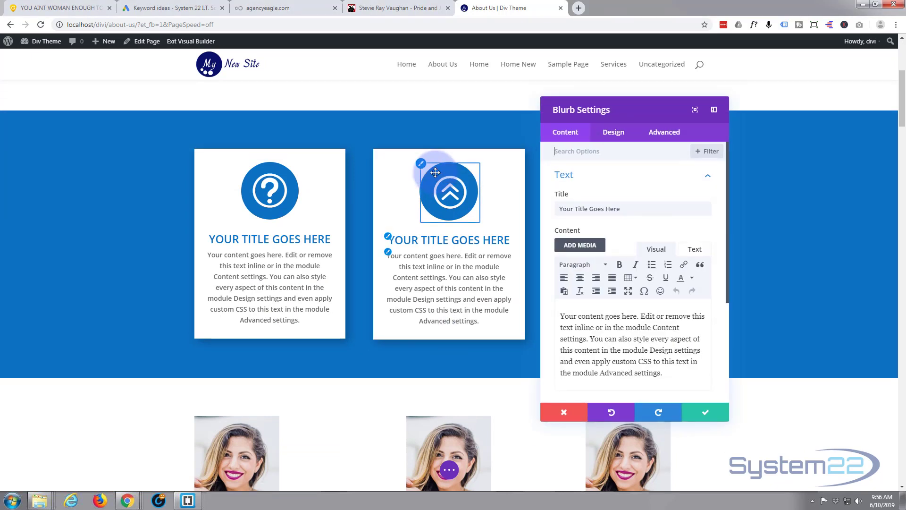
Enable hover options for the blurb's transform and scale it to about 132% in both directions on hover.
{"action": "left_click", "coordinate": [613, 135]}
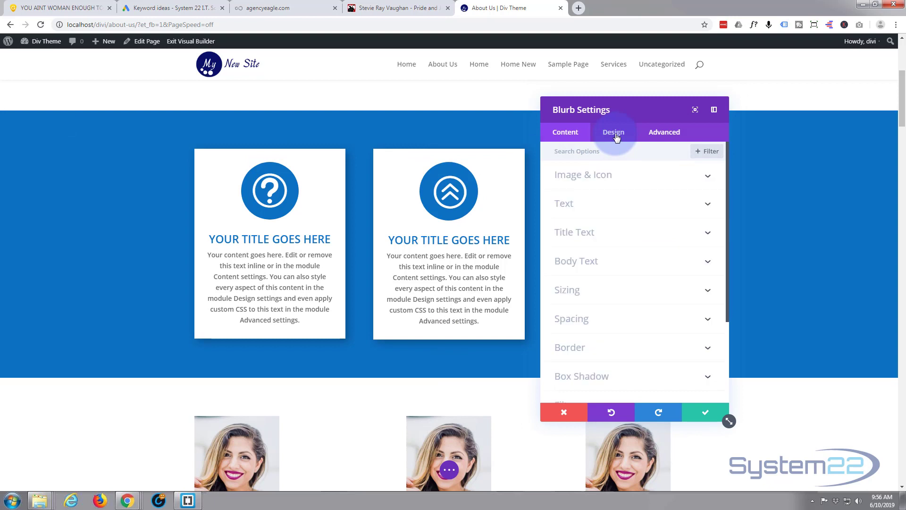
{"action": "scroll", "coordinate": [621, 204], "scroll_direction": "down", "scroll_amount": 3}
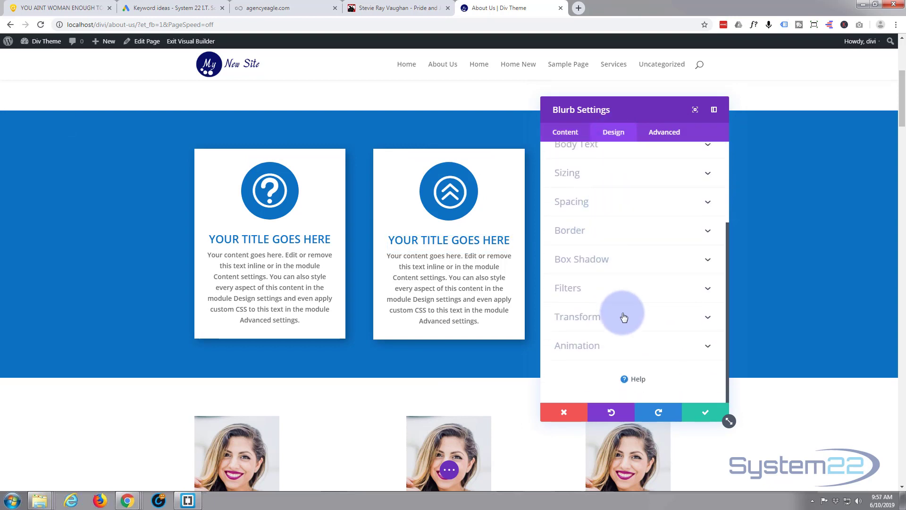
{"action": "left_click", "coordinate": [638, 319]}
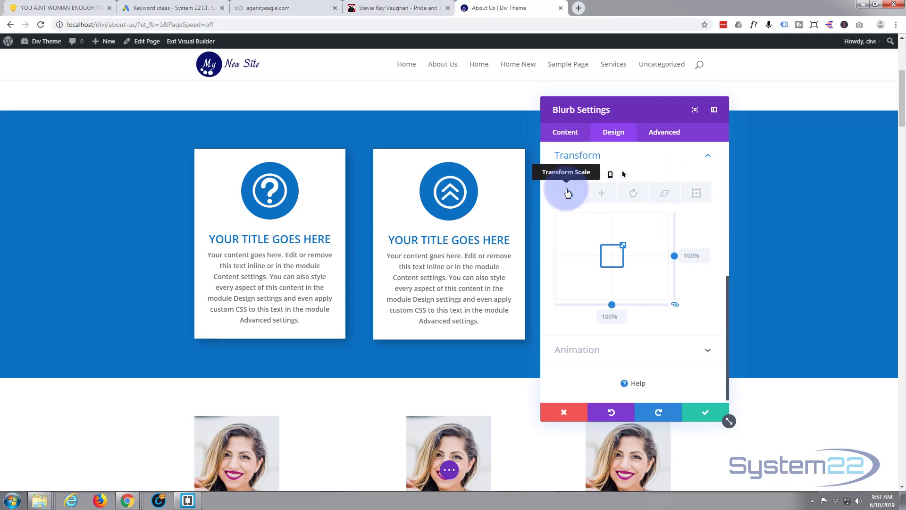
{"action": "left_click", "coordinate": [624, 176]}
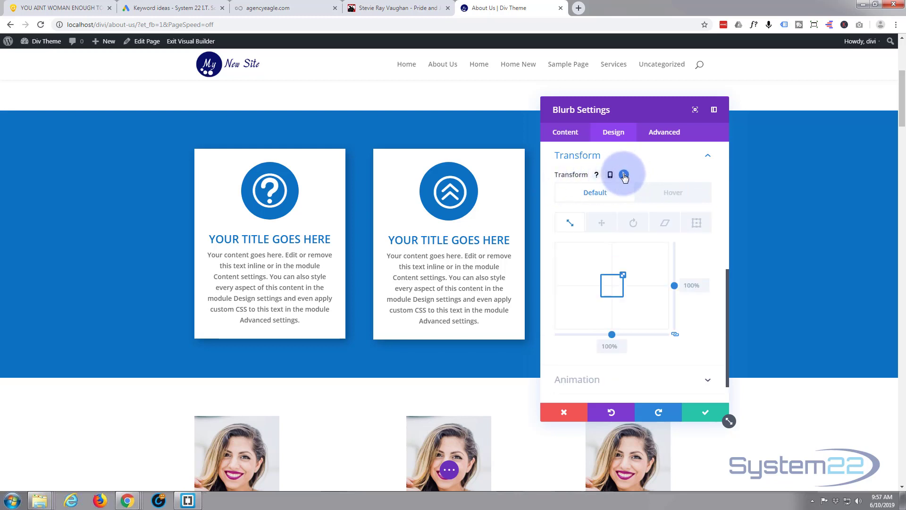
{"action": "left_click", "coordinate": [664, 193]}
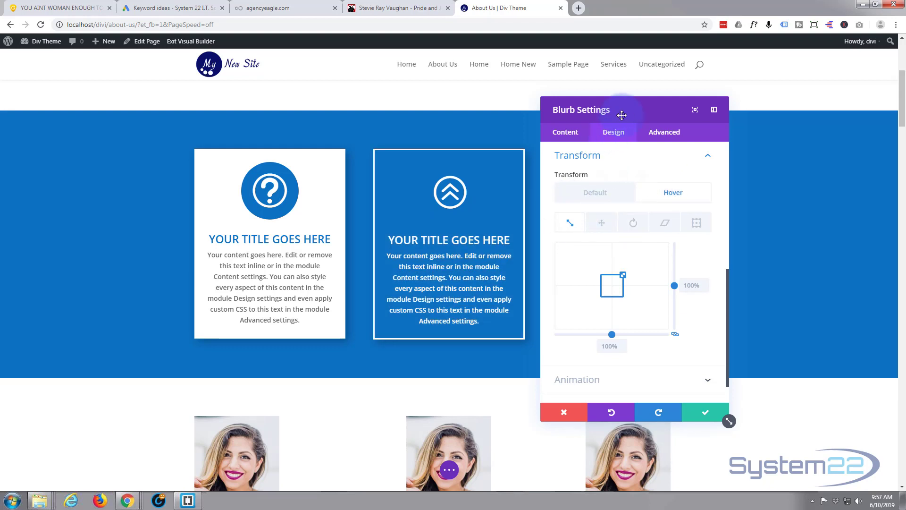
{"action": "left_click_drag", "start_coordinate": [624, 114], "coordinate": [702, 109]}
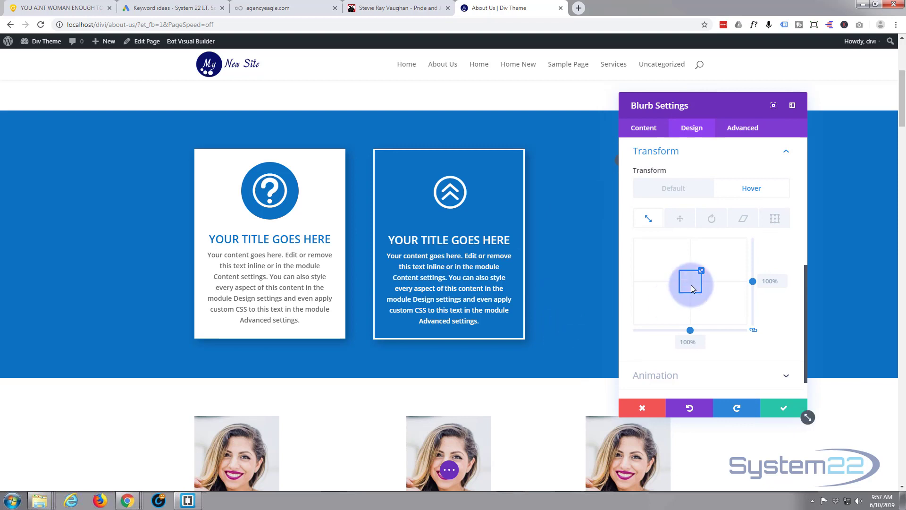
{"action": "left_click_drag", "start_coordinate": [702, 270], "coordinate": [707, 266]}
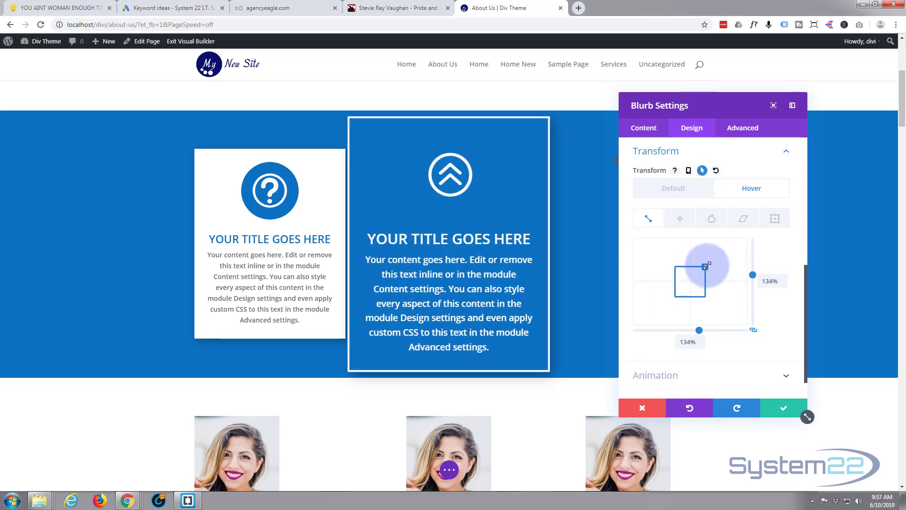
{"action": "left_click_drag", "start_coordinate": [706, 266], "coordinate": [707, 266]}
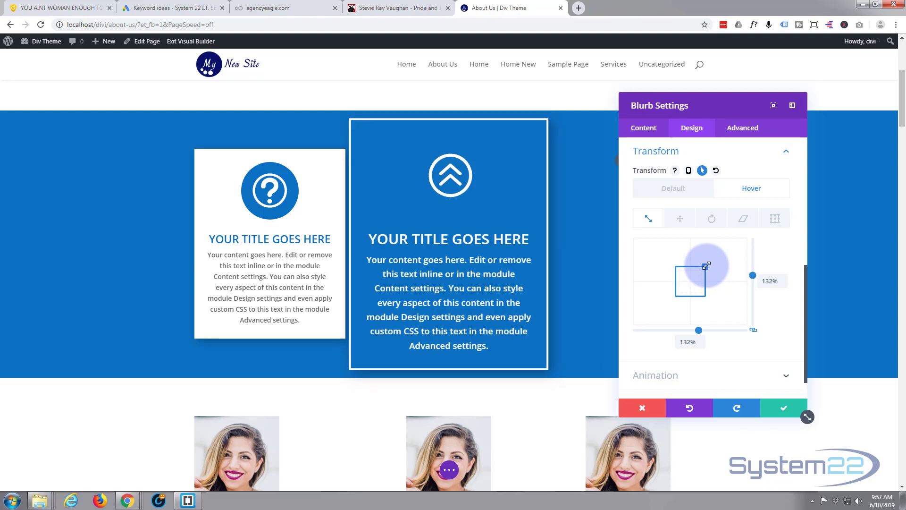
Set the blurb's hover translation to about -96px horizontally and 4px vertically.
{"action": "left_click", "coordinate": [682, 220]}
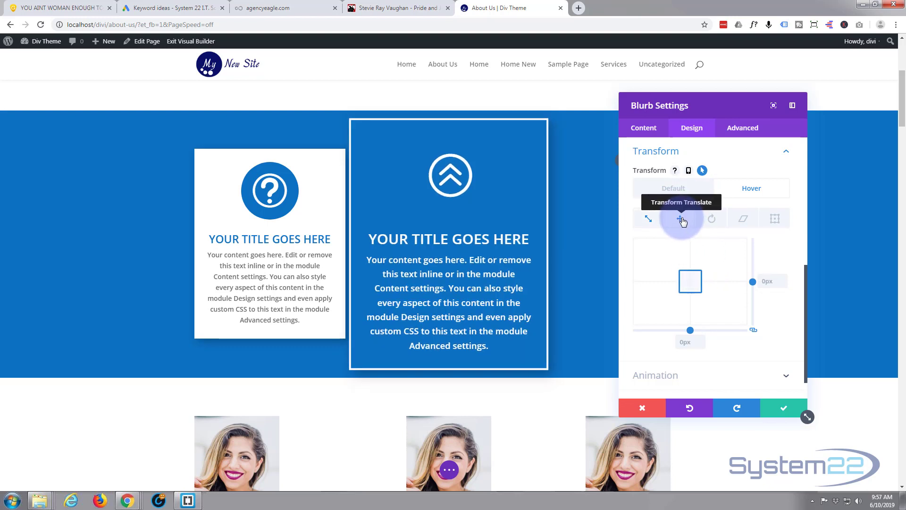
{"action": "left_click", "coordinate": [692, 281]}
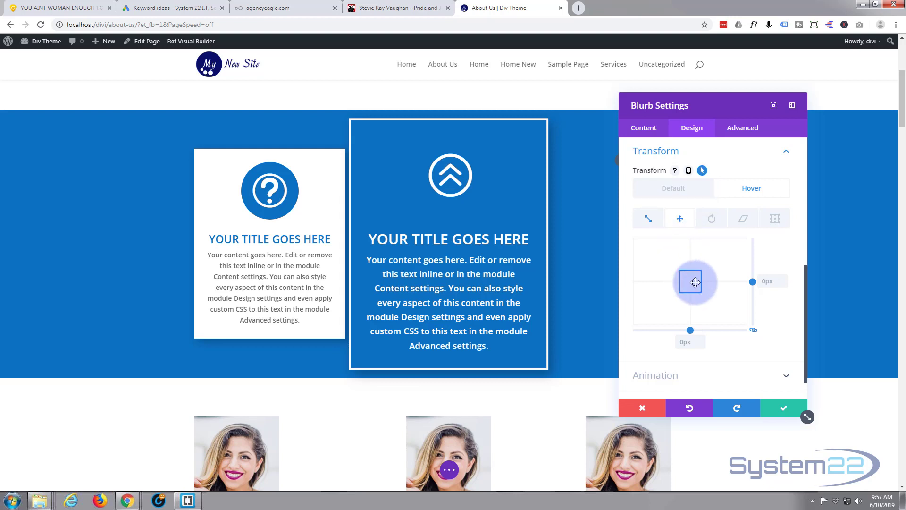
{"action": "left_click_drag", "start_coordinate": [696, 282], "coordinate": [683, 284]}
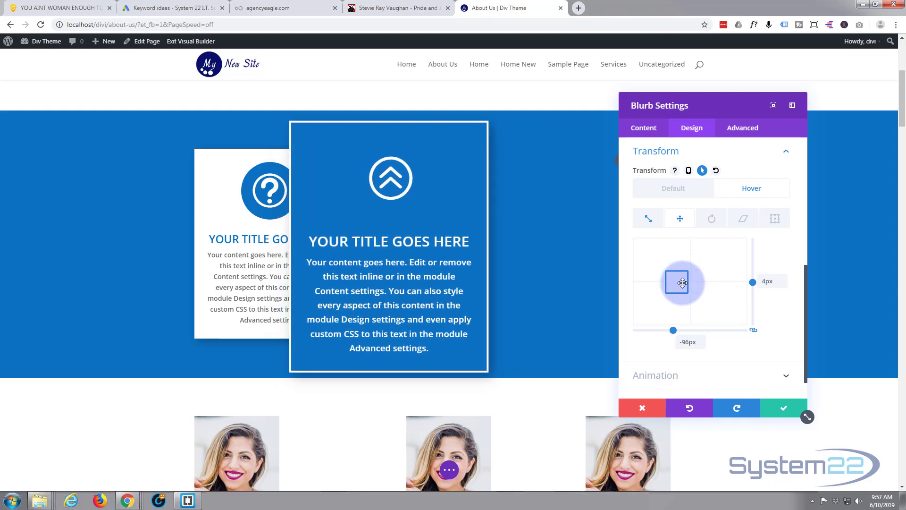
Rotate the blurb on hover to about 346deg, 9deg and 322deg on its three rotation axes.
{"action": "left_click", "coordinate": [713, 221]}
{"action": "left_click", "coordinate": [679, 283]}
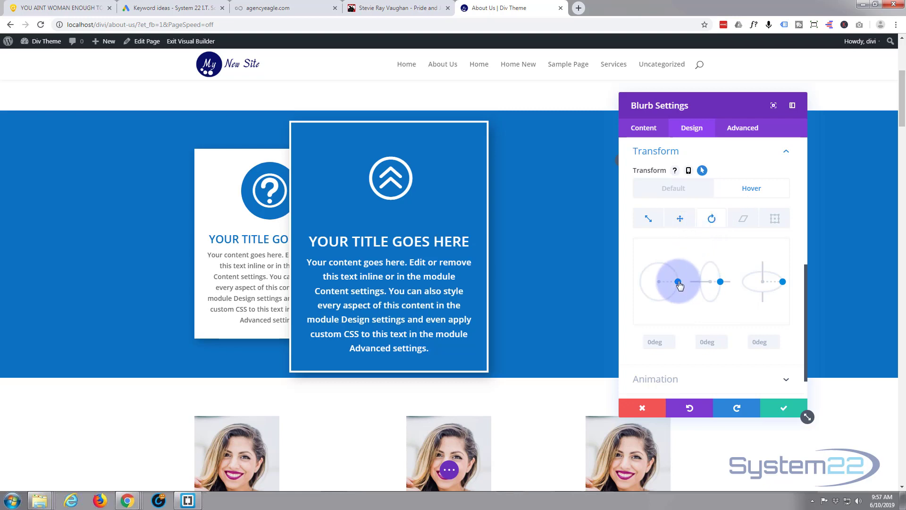
{"action": "left_click_drag", "start_coordinate": [679, 284], "coordinate": [720, 287]}
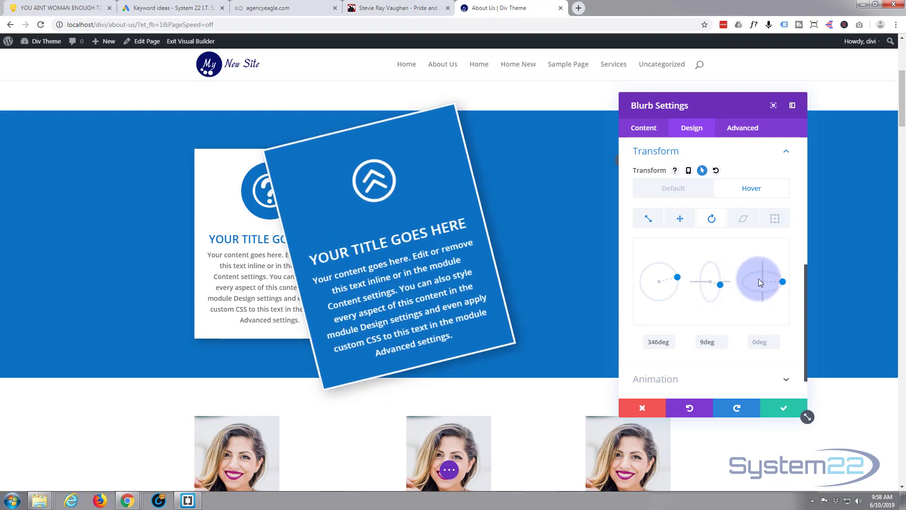
{"action": "left_click", "coordinate": [783, 283]}
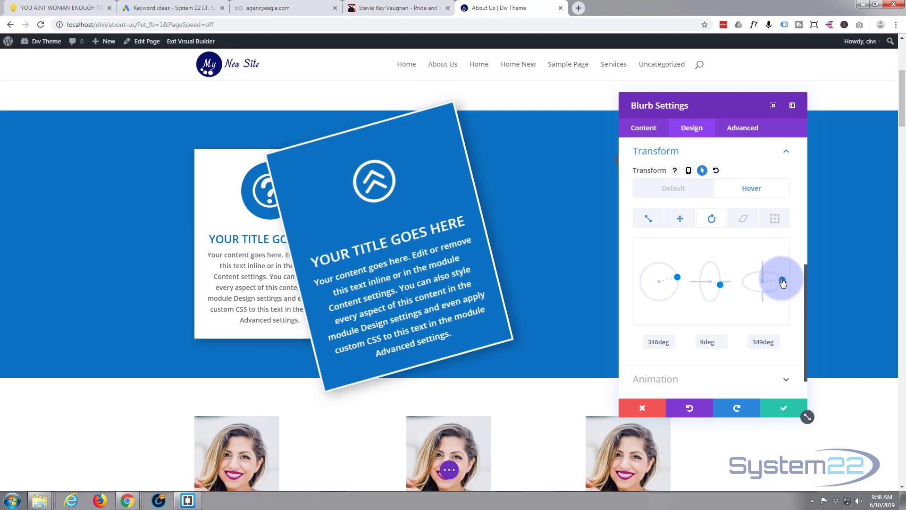
{"action": "left_click_drag", "start_coordinate": [783, 283], "coordinate": [779, 274]}
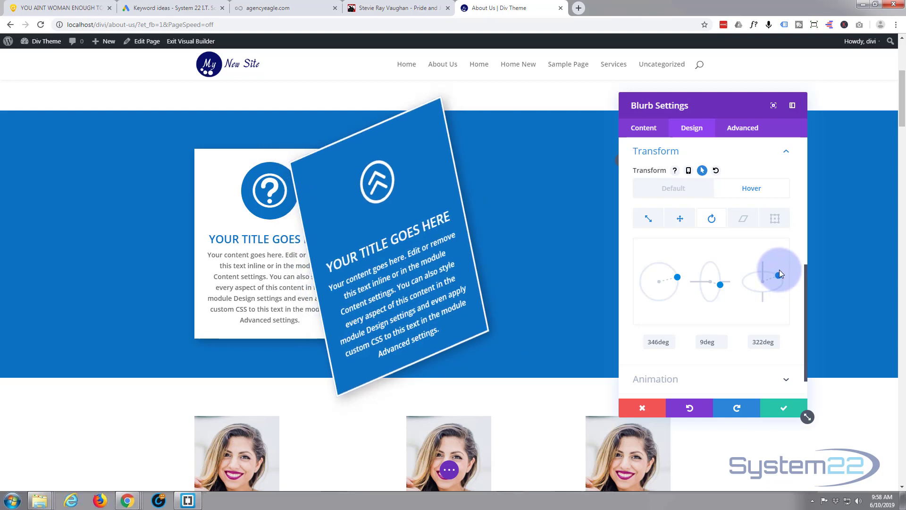
Skew the blurb about 22deg in both directions on hover and move its transform origin to about 96% horizontally and 82% vertically.
{"action": "left_click", "coordinate": [746, 219]}
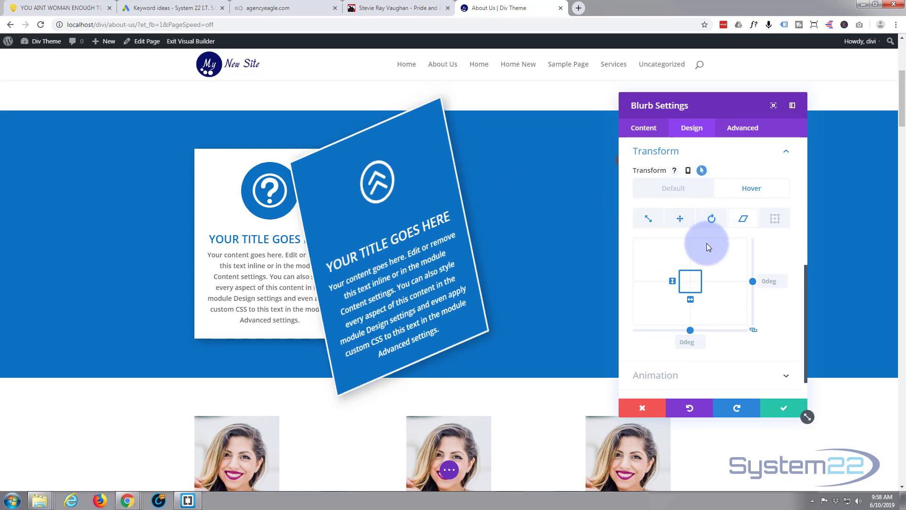
{"action": "left_click_drag", "start_coordinate": [691, 329], "coordinate": [698, 330]}
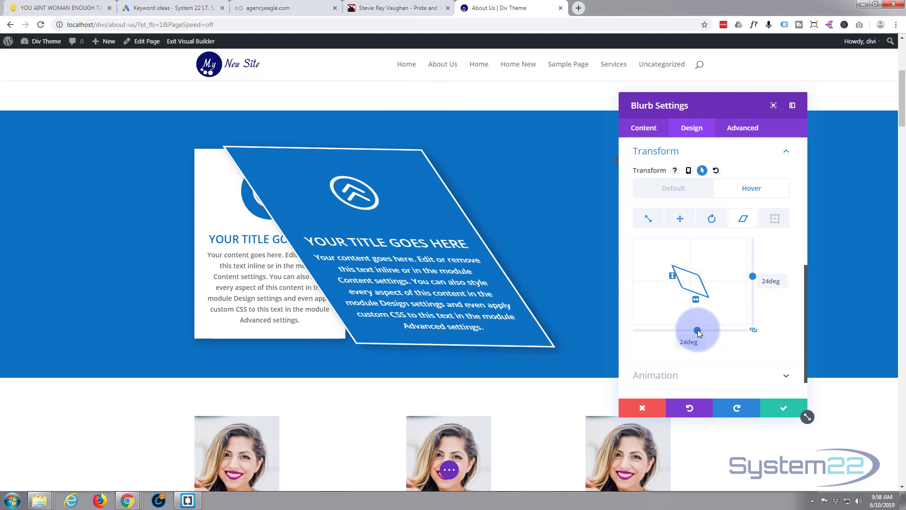
{"action": "left_click_drag", "start_coordinate": [754, 276], "coordinate": [755, 277]}
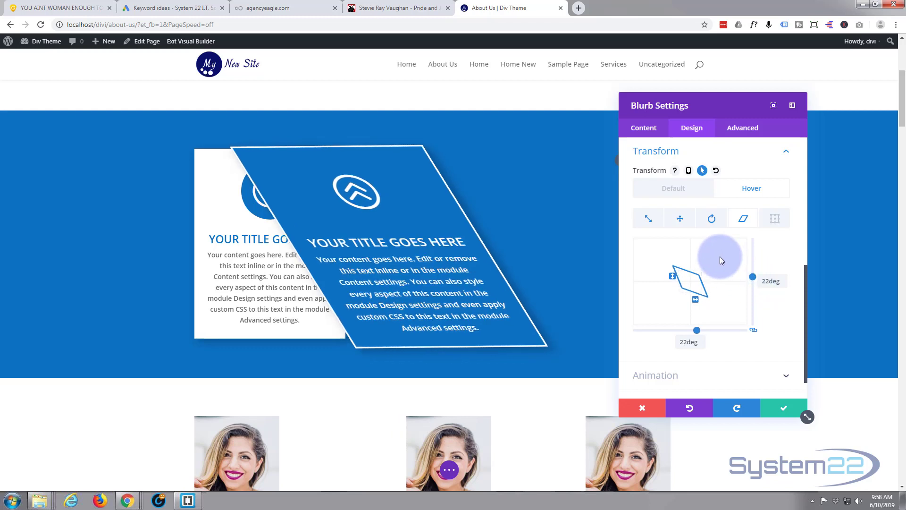
{"action": "left_click", "coordinate": [774, 218]}
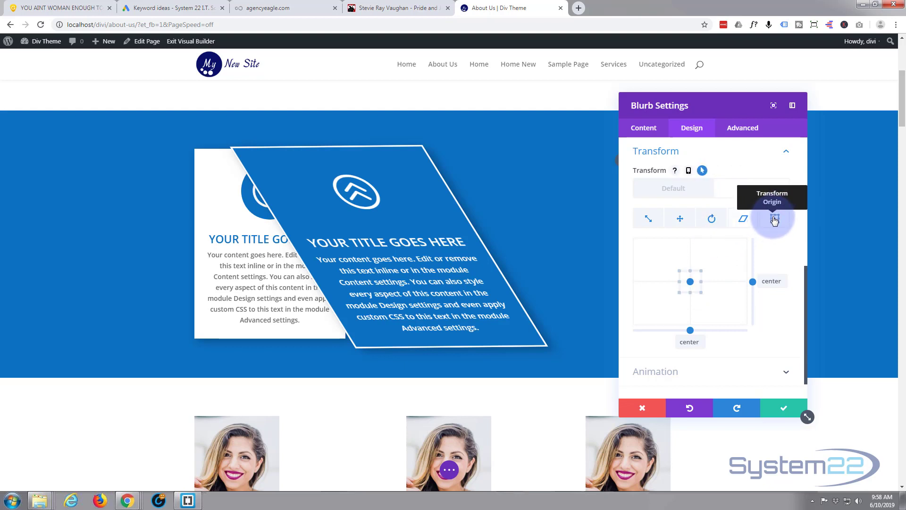
{"action": "mouse_move", "coordinate": [710, 278]}
{"action": "left_mouse_down"}
{"action": "mouse_move", "coordinate": [694, 279]}
{"action": "mouse_move", "coordinate": [682, 251]}
{"action": "mouse_move", "coordinate": [702, 290]}
{"action": "left_mouse_up"}
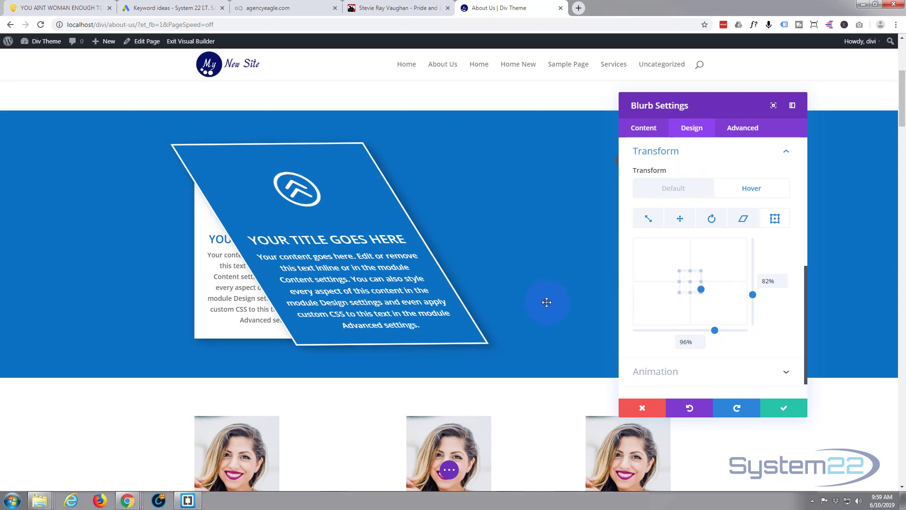
Save the blurb and page changes and exit the visual builder to the live About Us page.
{"action": "left_click", "coordinate": [784, 411]}
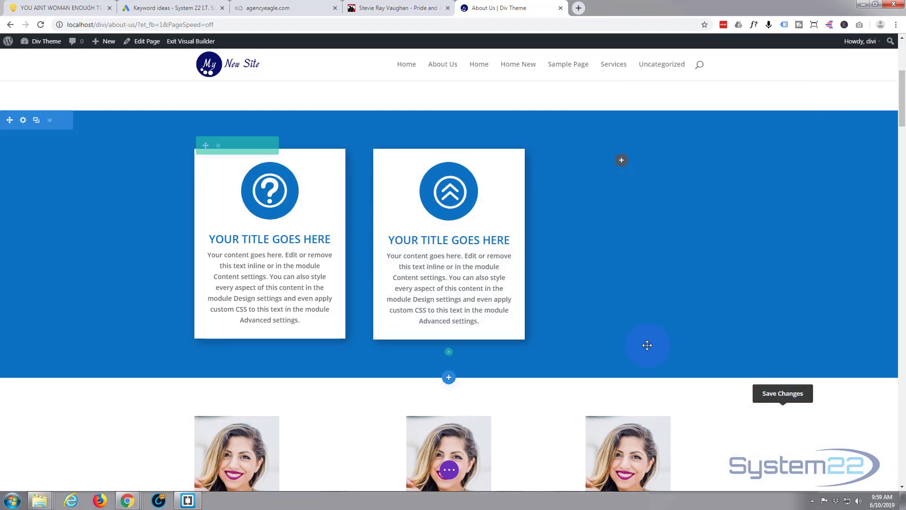
{"action": "left_click", "coordinate": [449, 470]}
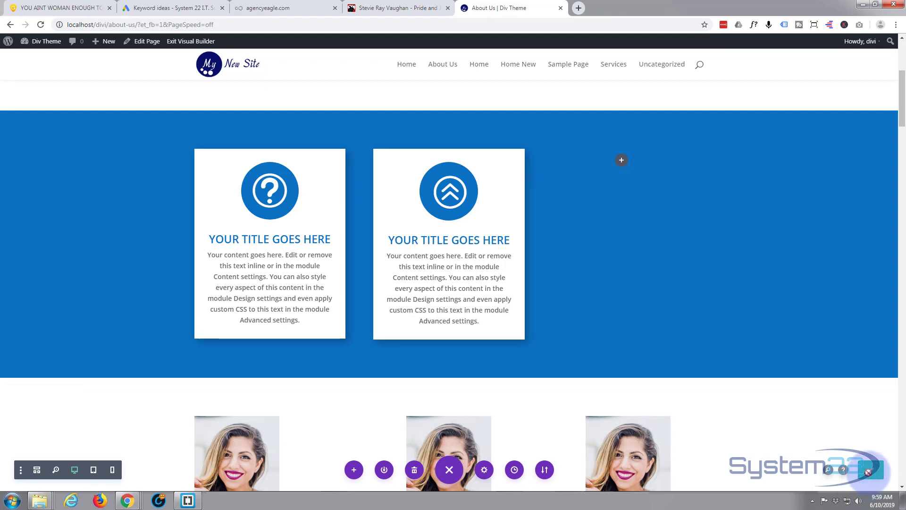
{"action": "left_click", "coordinate": [191, 42]}
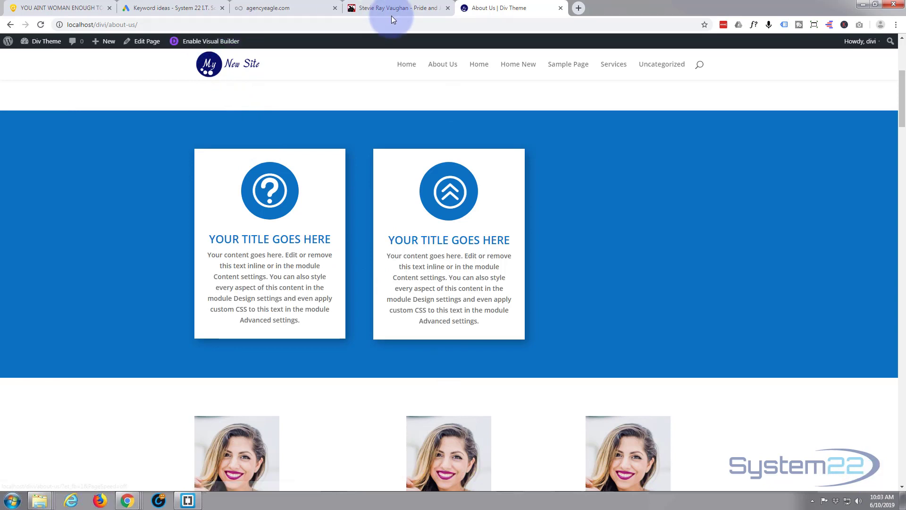